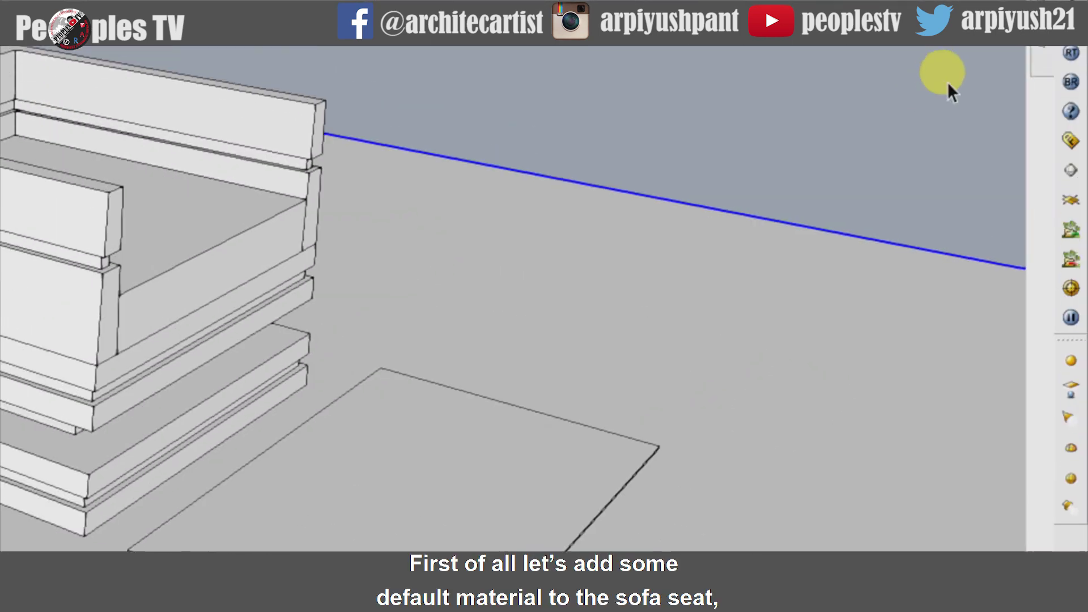
Create a new Standard material under Scene Materials in the V-Ray material editor.
click(1030, 91)
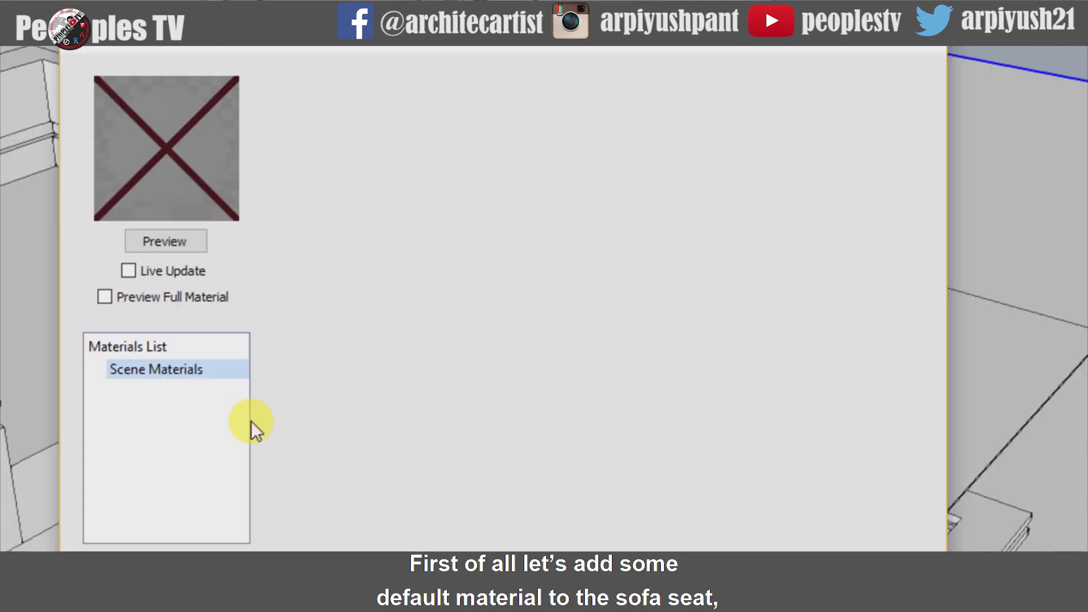
right_click(199, 375)
mouse_move(285, 387)
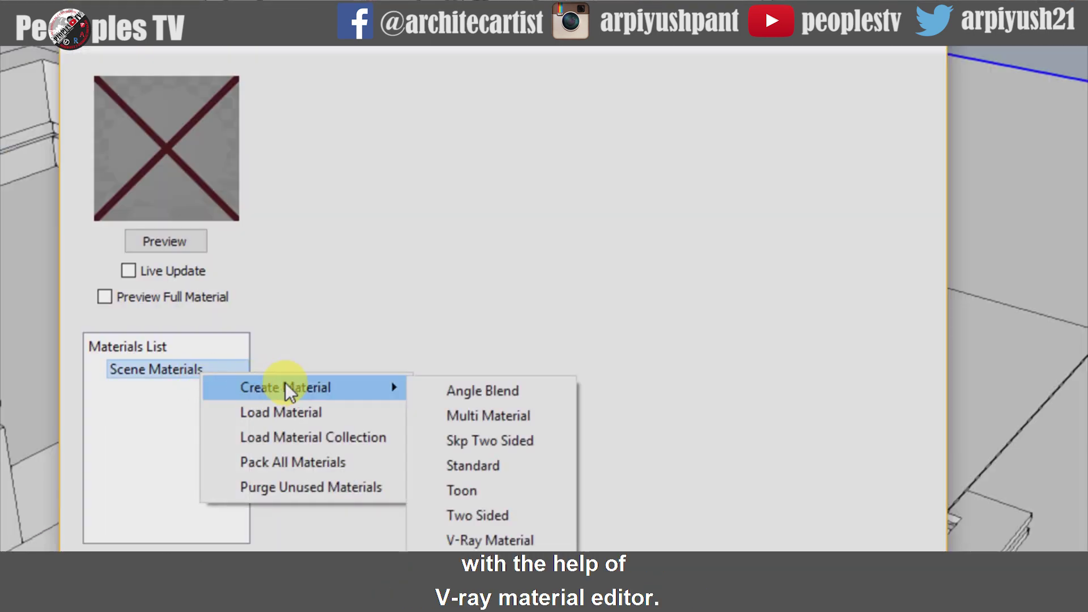
click(475, 467)
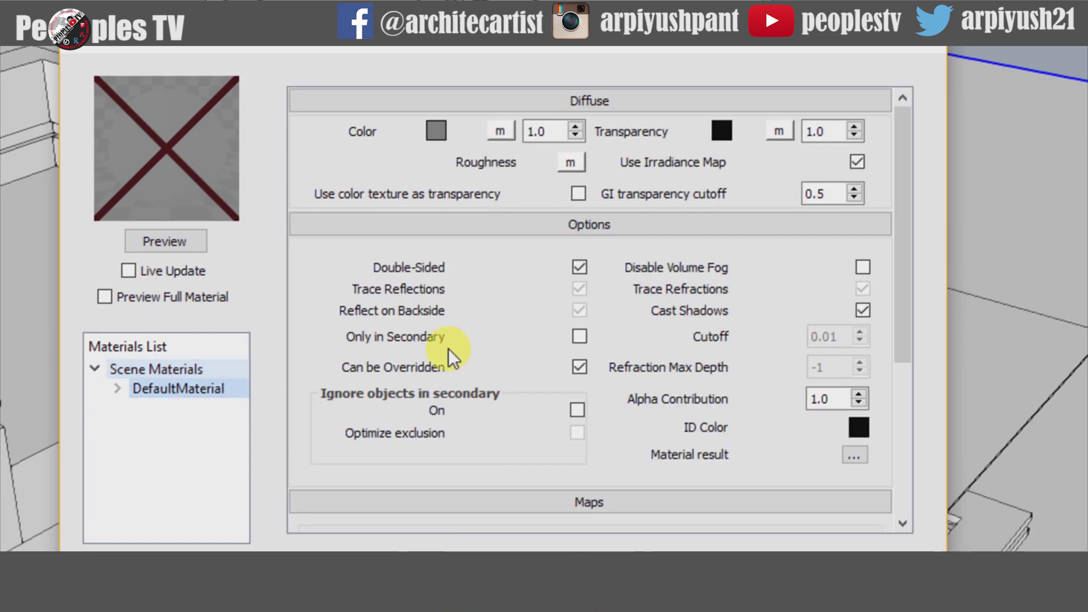
Set the new default material's diffuse color to the bright red basic color.
click(436, 132)
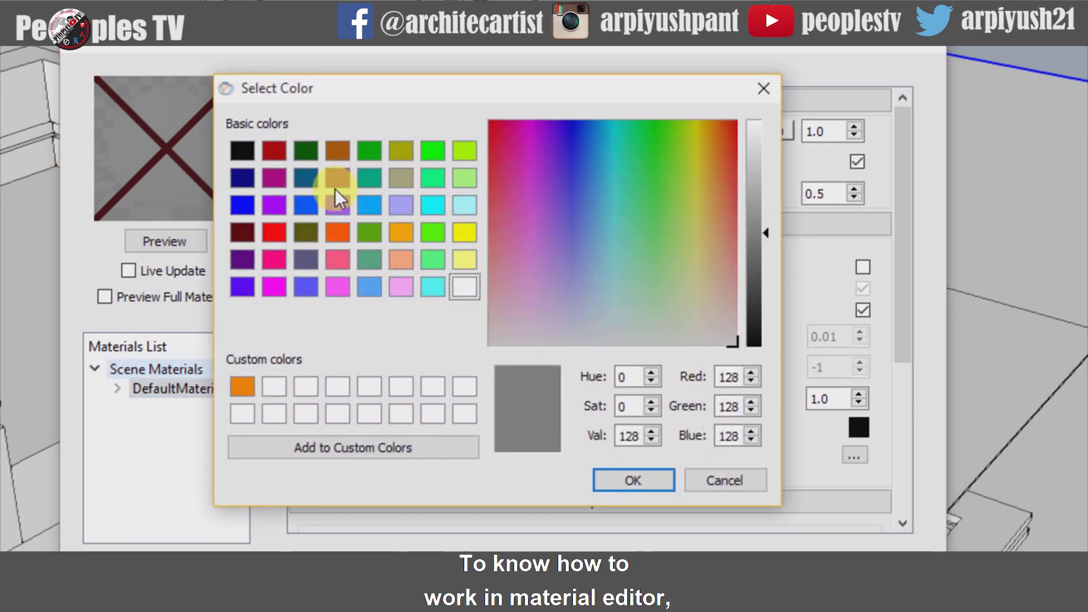
click(276, 231)
click(614, 479)
right_click(216, 395)
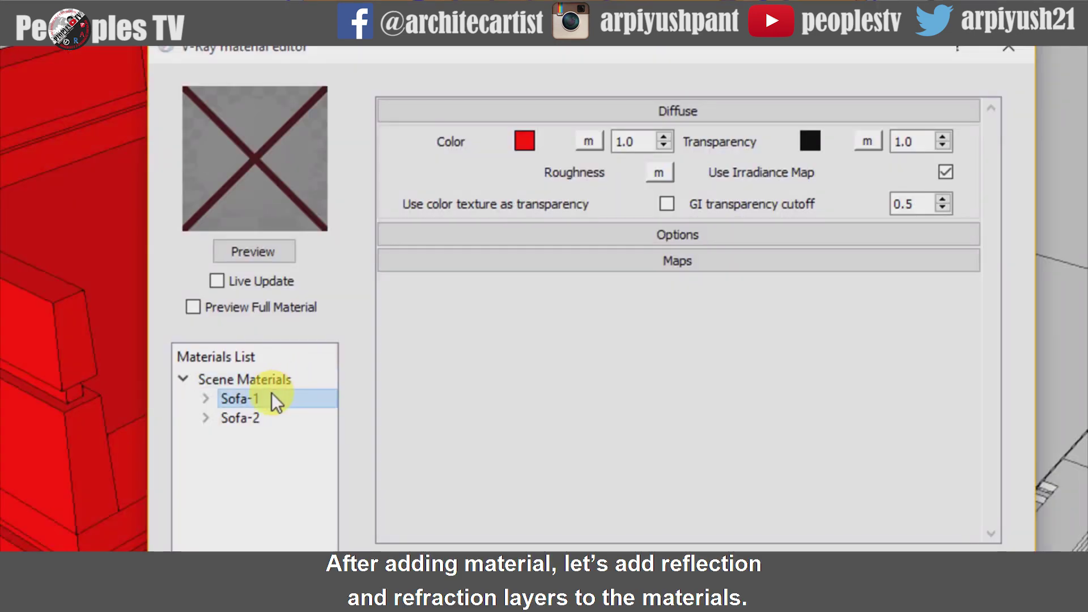
Add a reflection layer to the Sofa-1 material and collapse its reflection settings.
right_click(273, 395)
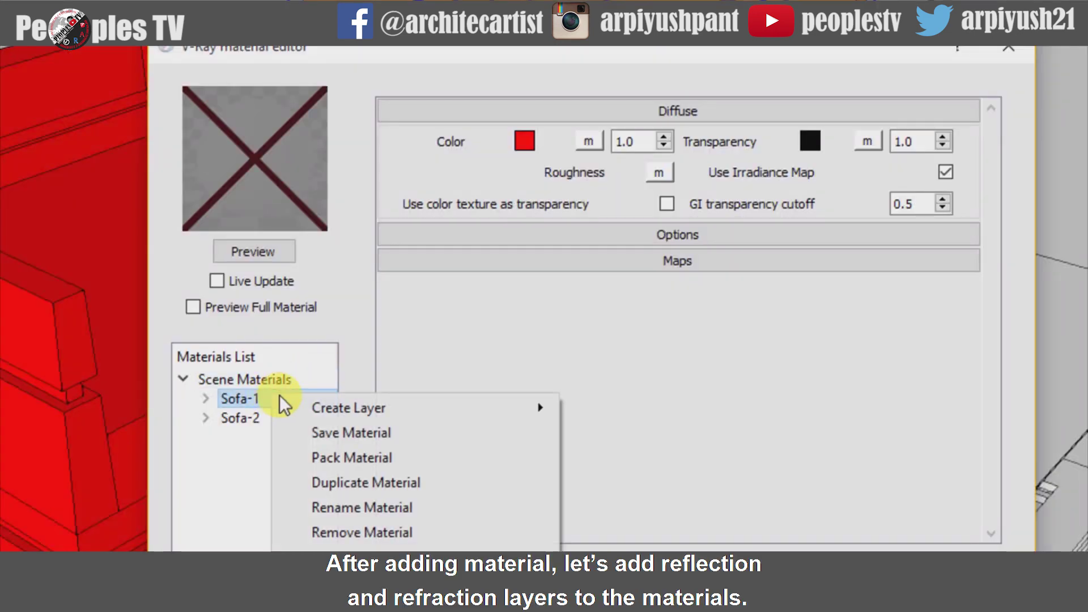
mouse_move(300, 407)
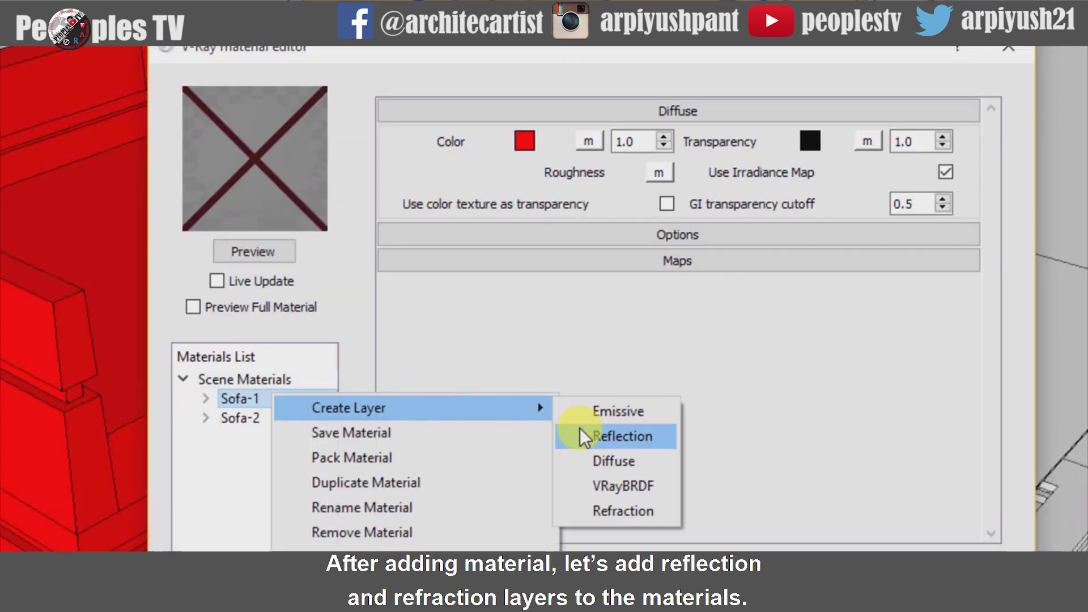
click(580, 437)
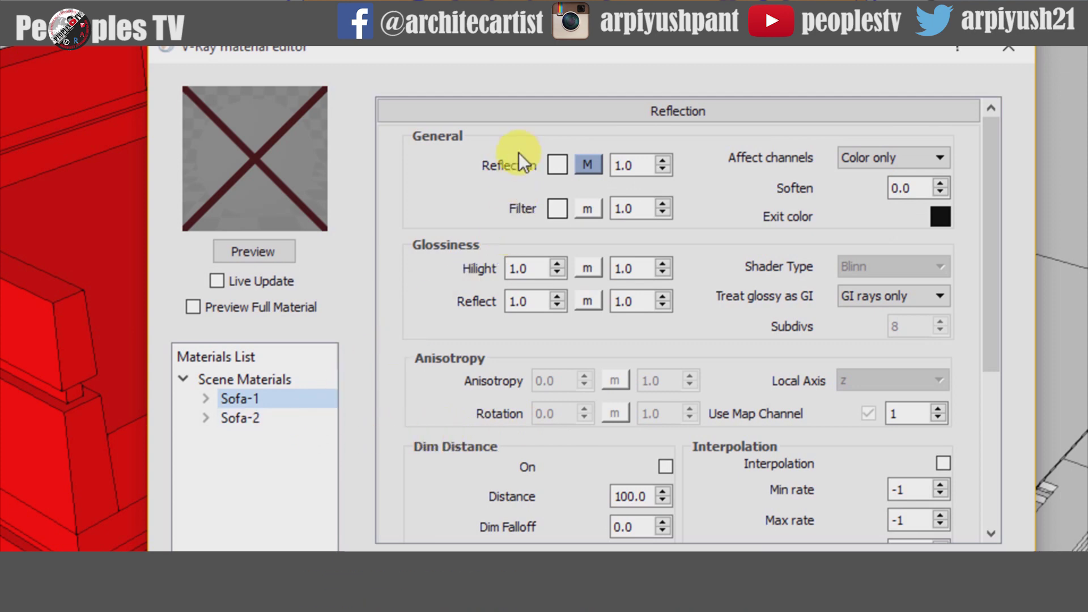
click(528, 111)
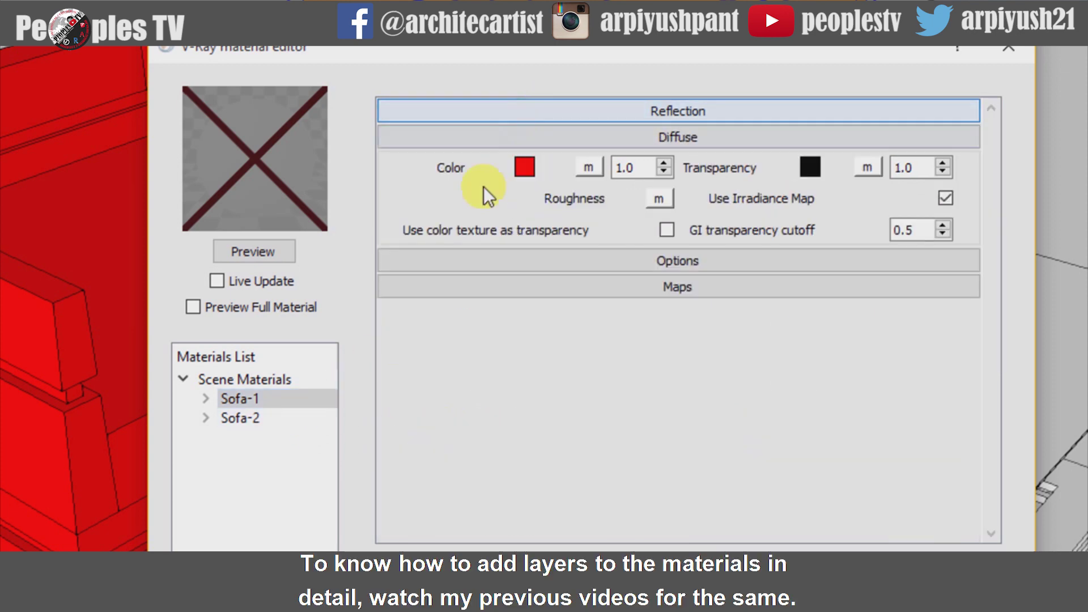
Add a reflection layer to the Sofa-2 material.
click(247, 421)
right_click(266, 418)
mouse_move(307, 431)
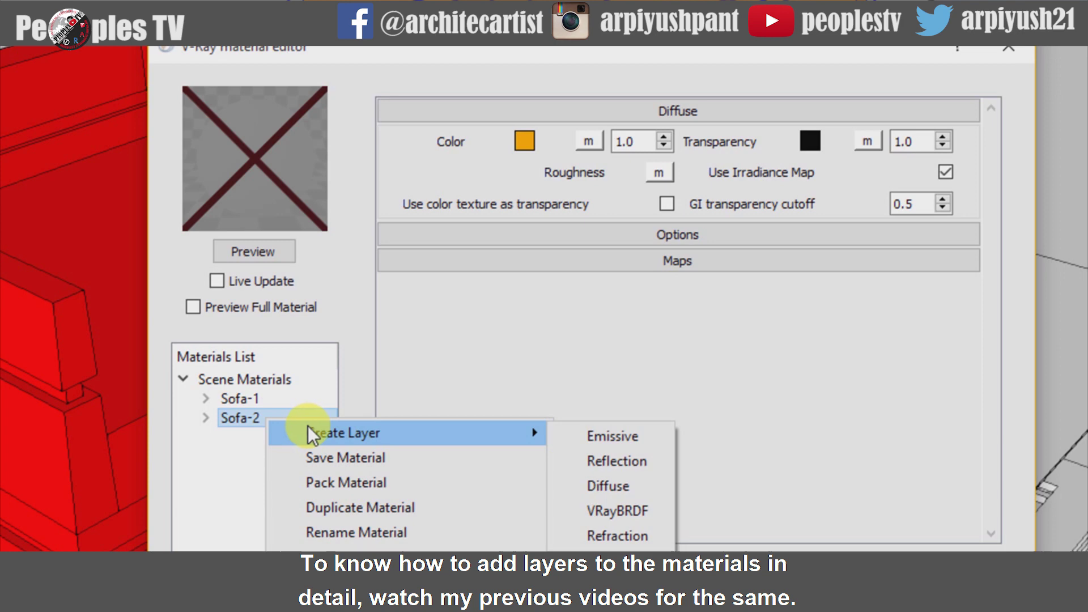
click(576, 458)
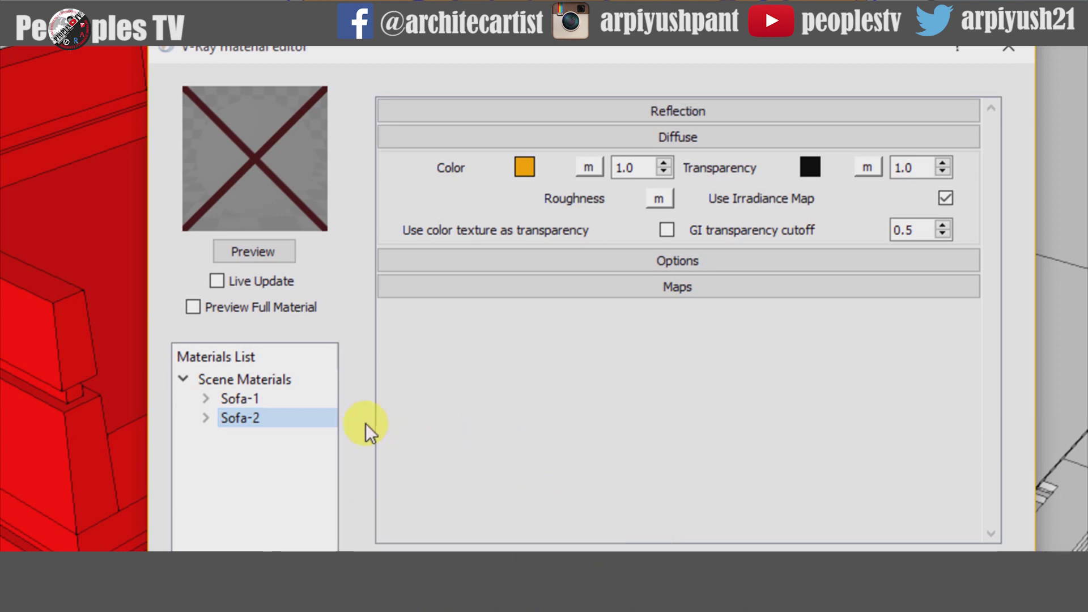
Render the material previews of Sofa-1 and Sofa-2 to examine their reflections.
click(297, 401)
click(257, 260)
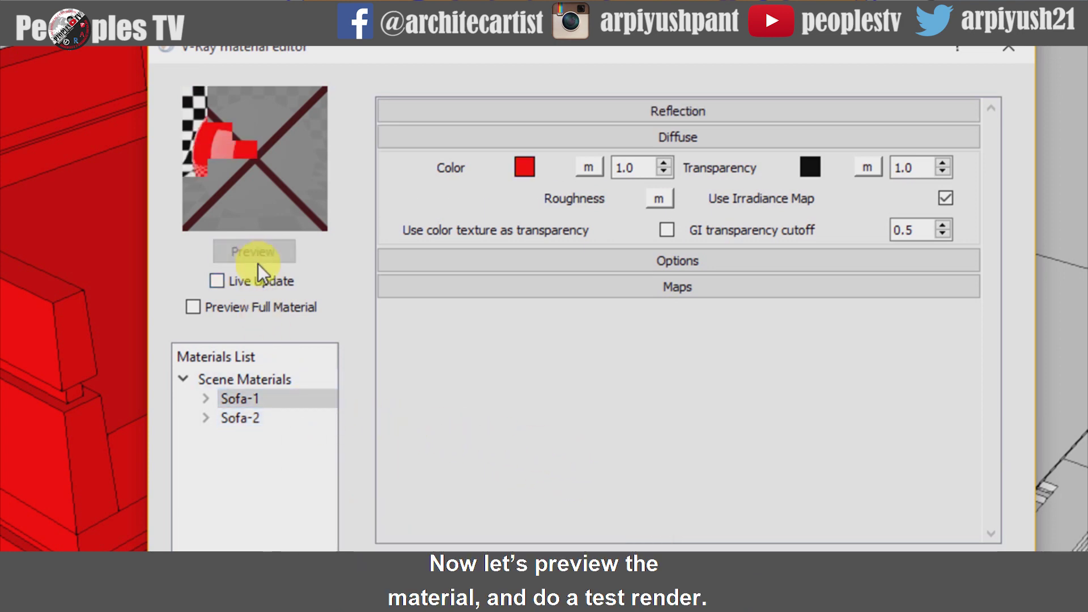
click(256, 419)
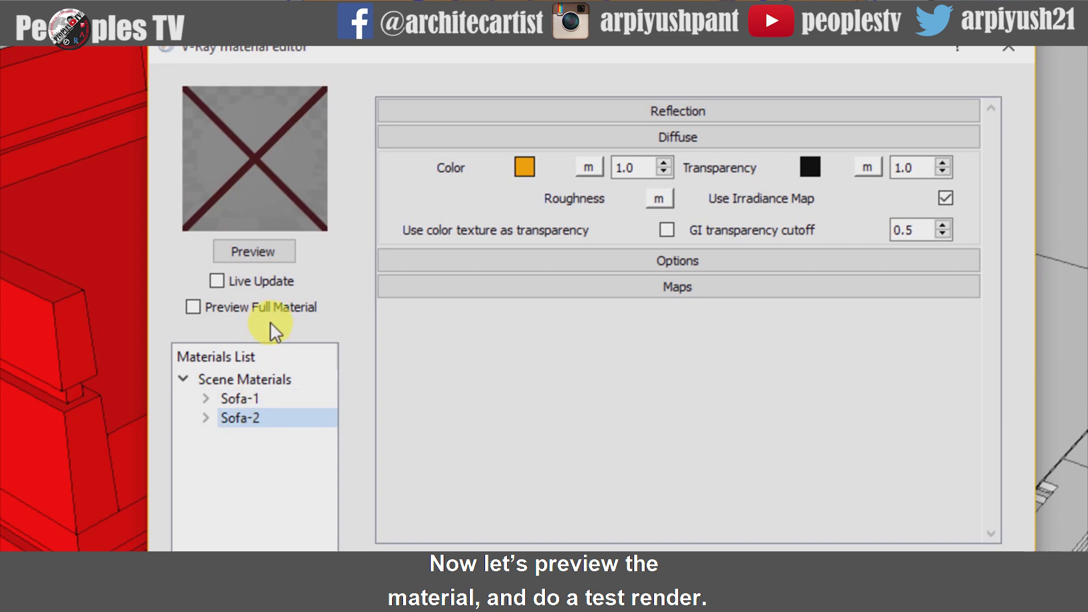
click(267, 259)
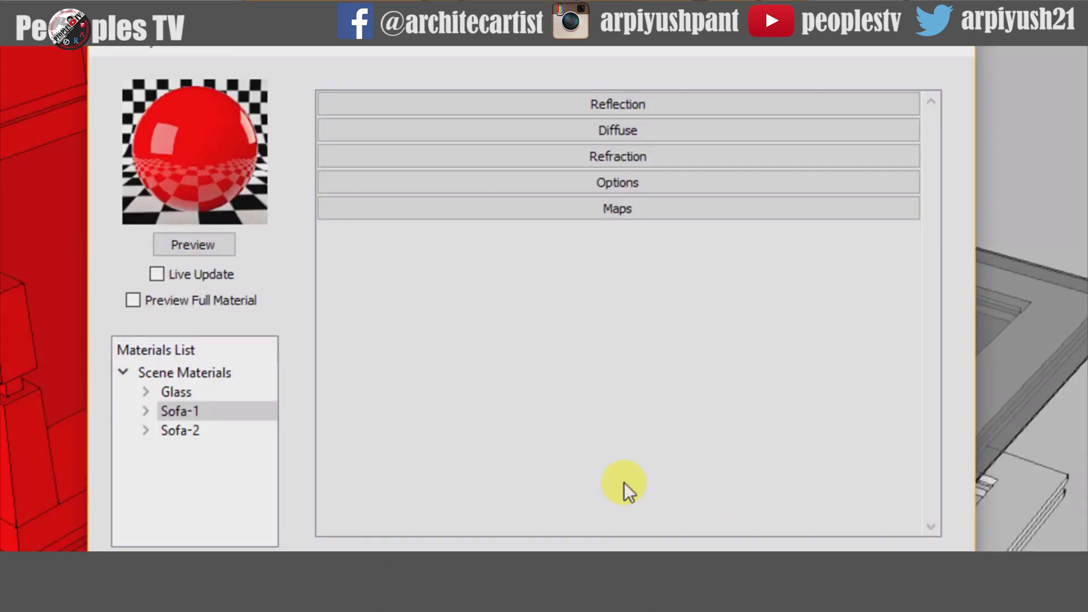
Set the diffuse transparency color of Sofa-2 to white and refresh its material preview.
click(227, 430)
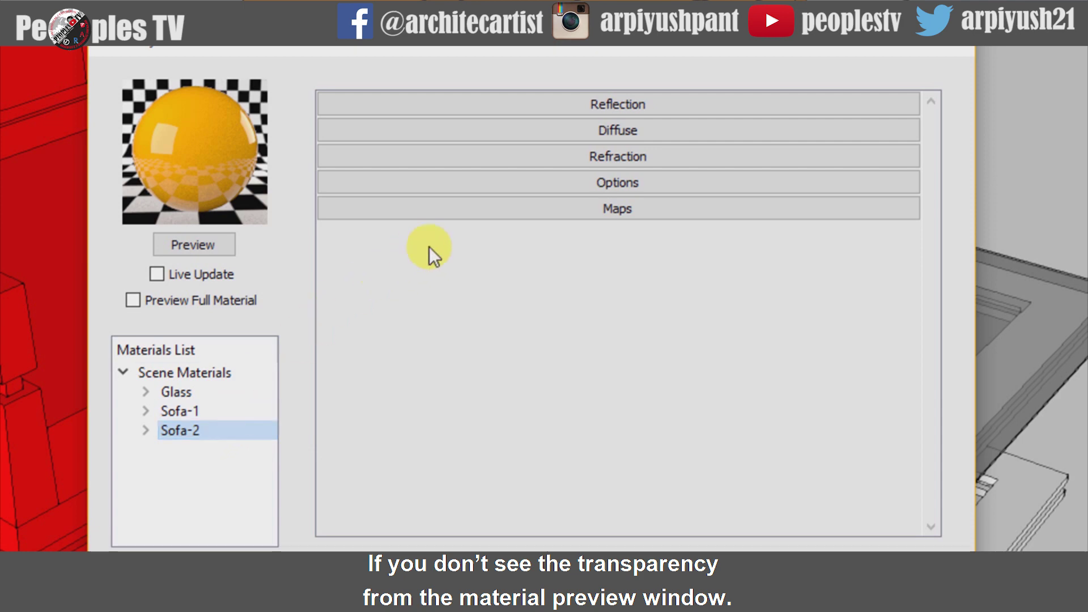
click(624, 130)
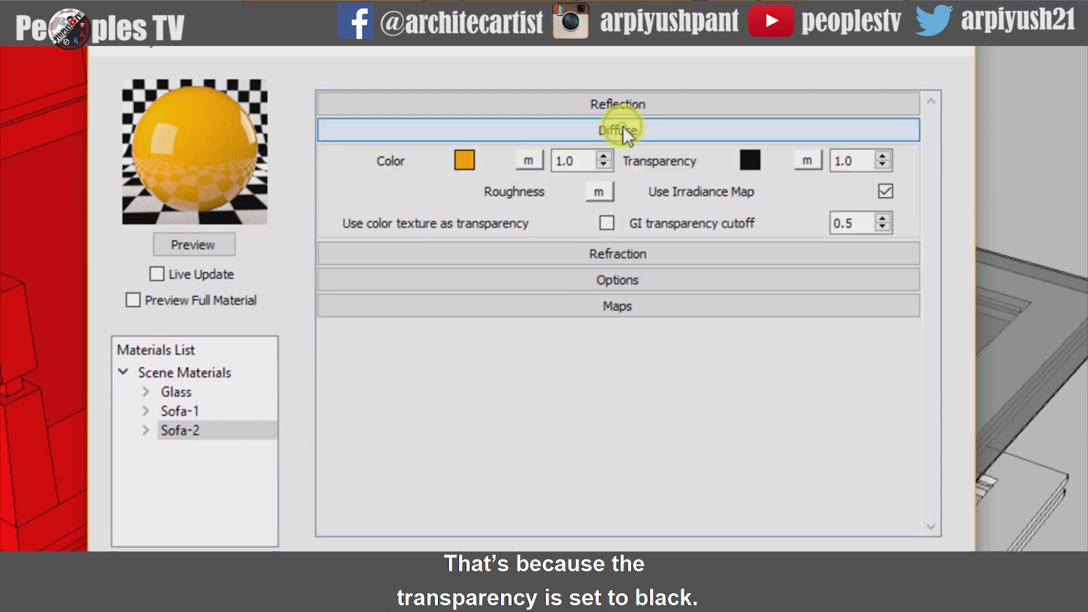
click(750, 161)
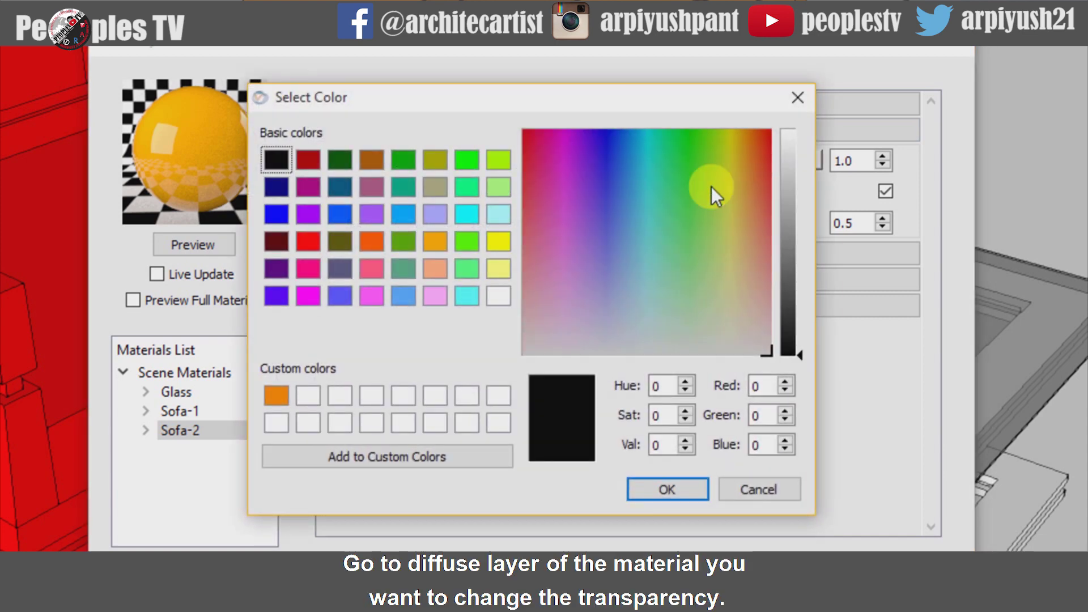
click(508, 294)
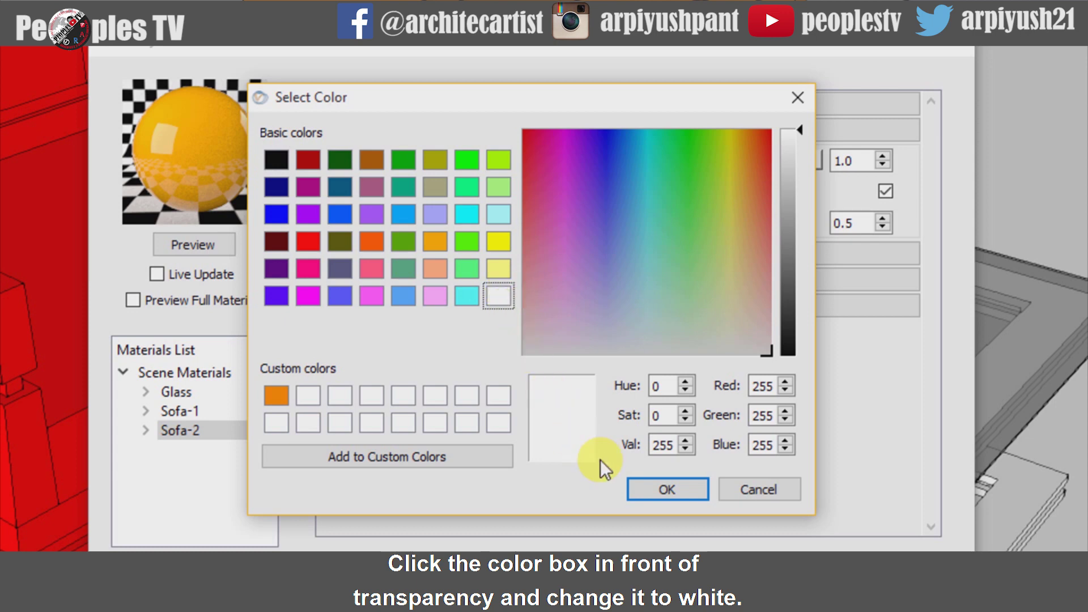
click(647, 488)
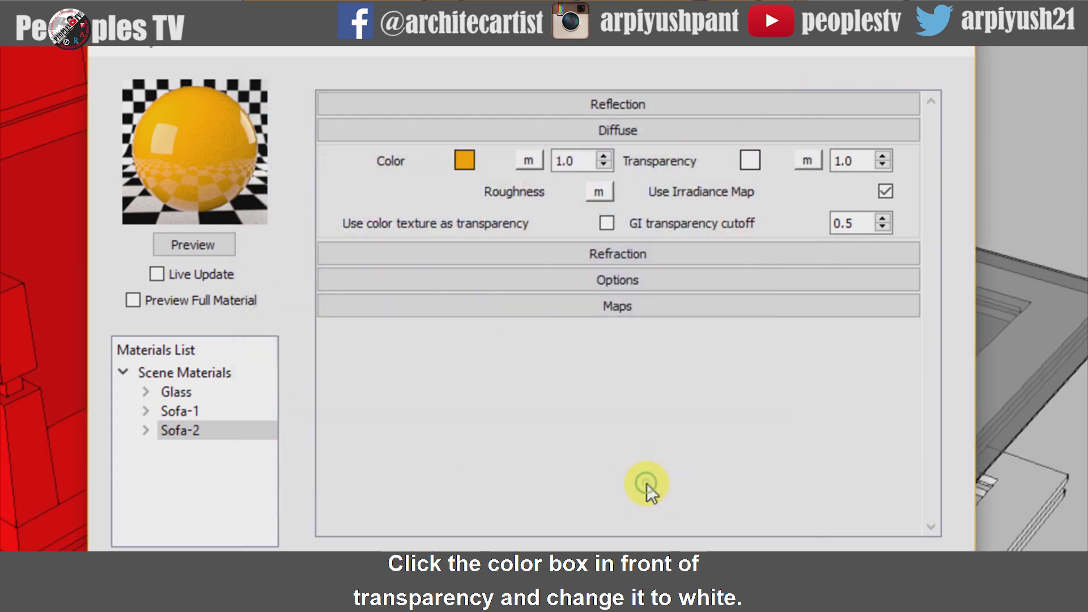
click(216, 246)
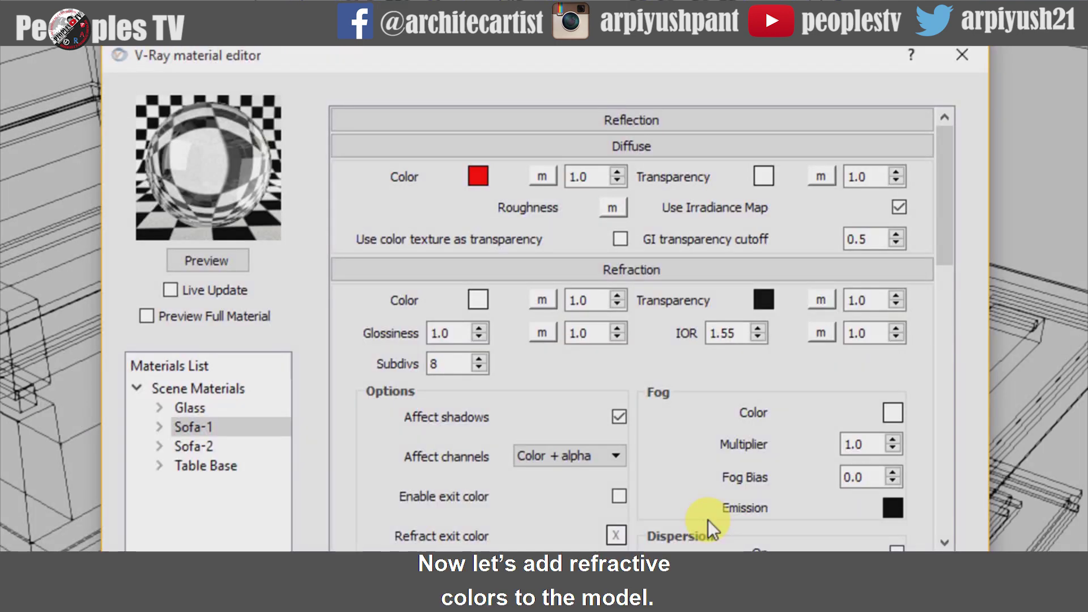
Set the refraction fog color of Sofa-1 to red (255, 0, 0) and refresh its material preview.
click(891, 415)
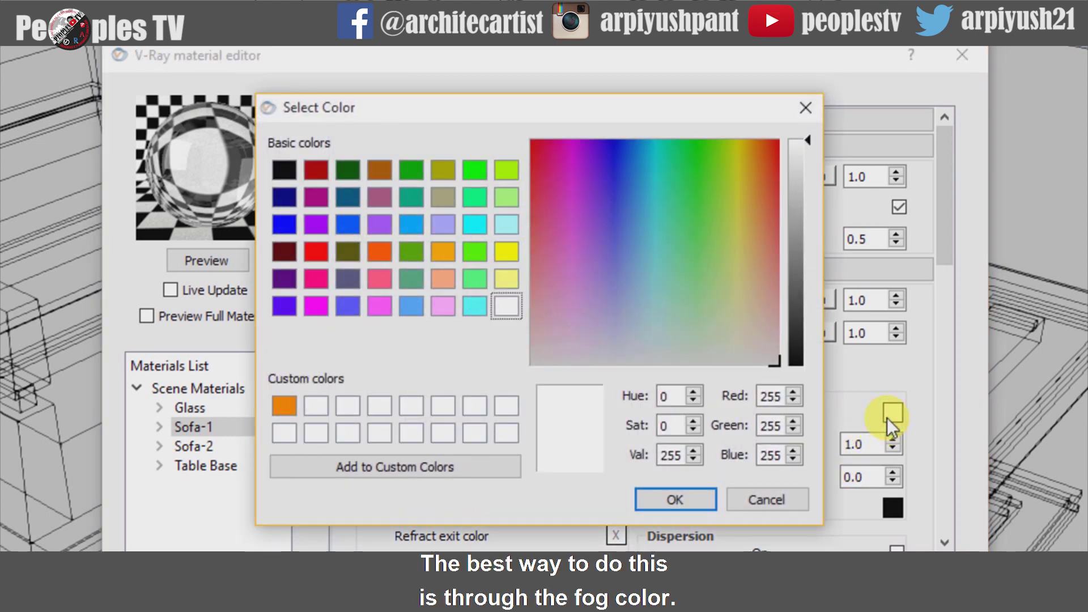
click(318, 253)
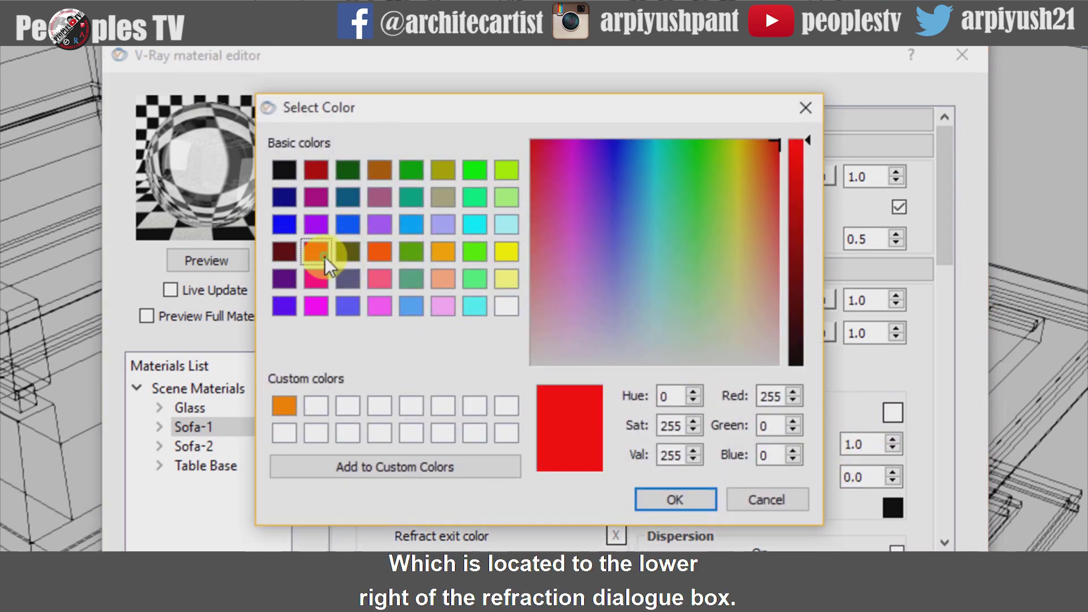
click(661, 501)
click(239, 265)
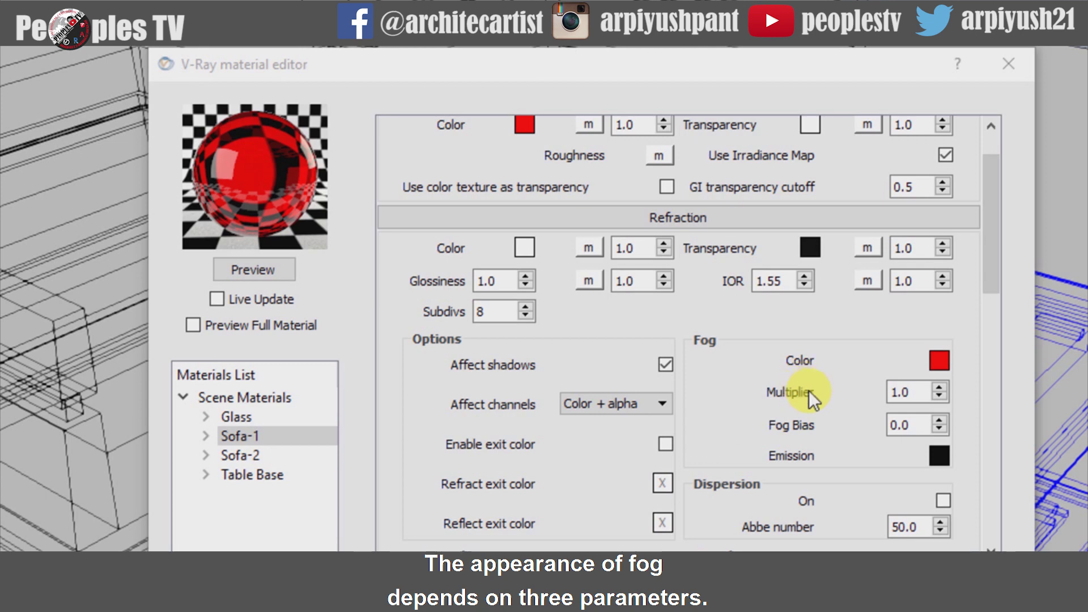
Try a darker red with a value of 218 for Sofa-1's refraction fog color.
click(902, 392)
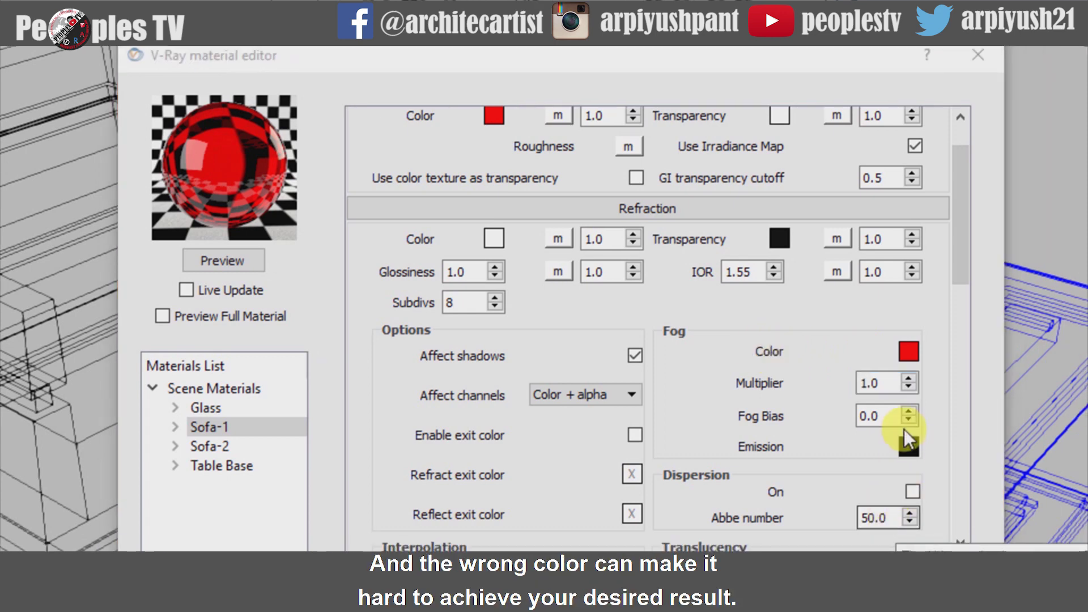
click(915, 350)
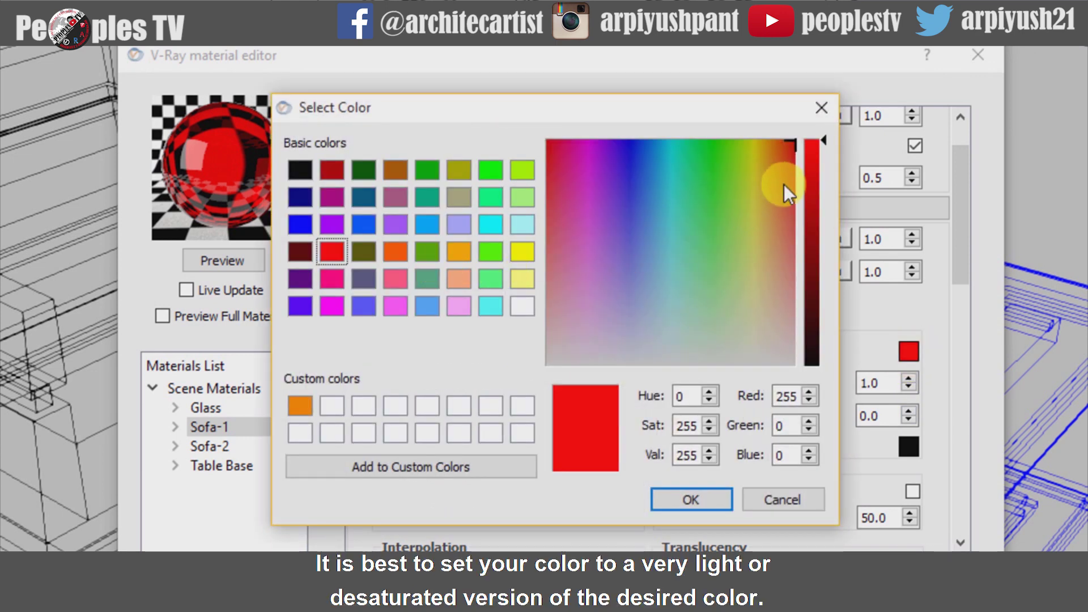
click(811, 172)
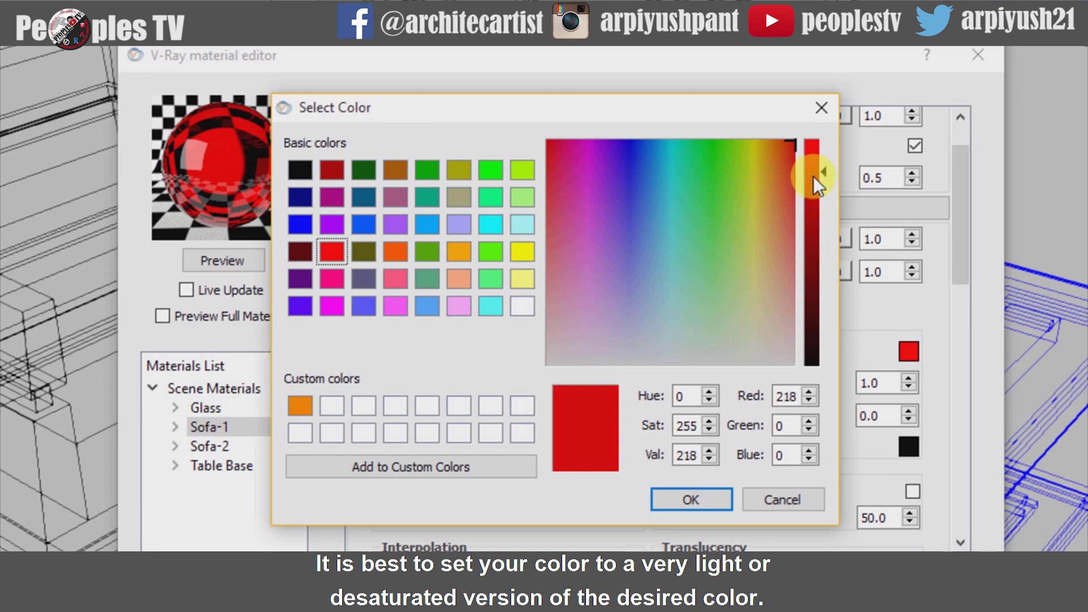
click(789, 171)
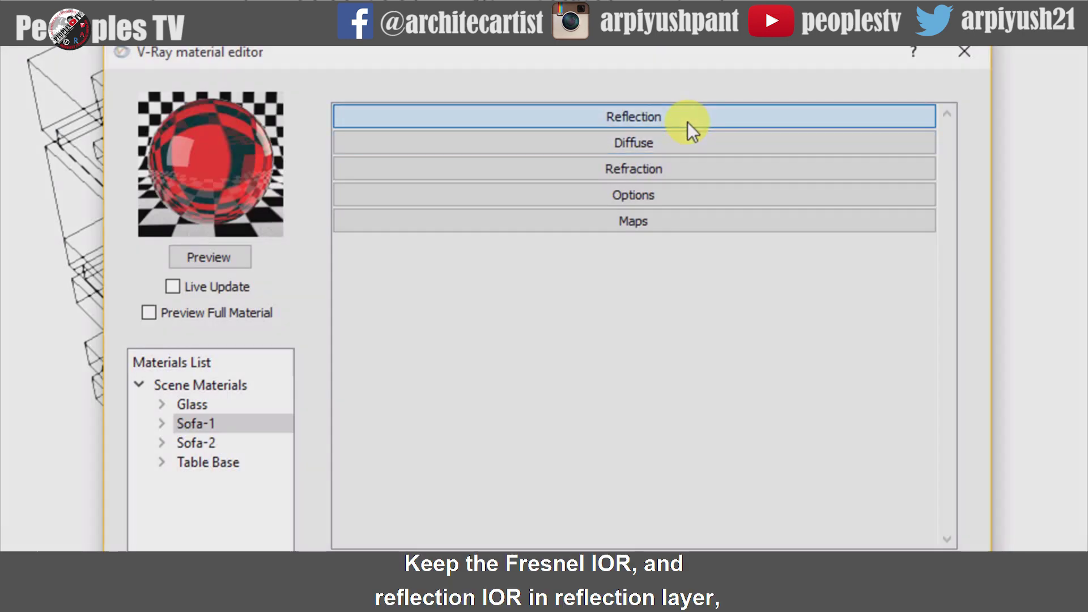
Check the Fresnel IOR and Refract IOR in Sofa-1's reflection layer and the IOR in its refraction layer.
click(688, 119)
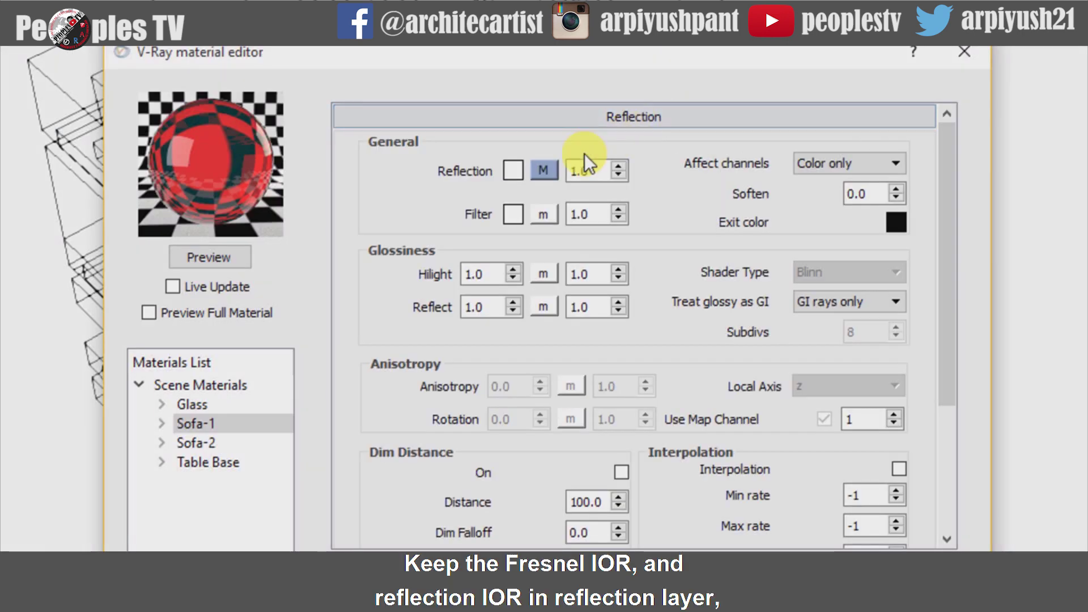
click(542, 169)
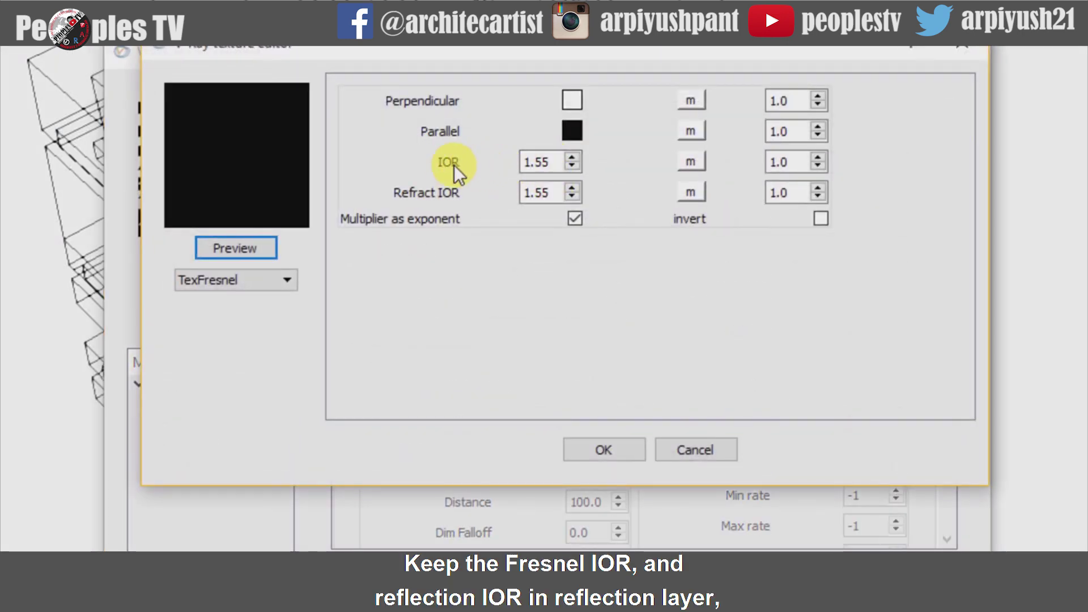
click(536, 162)
click(534, 192)
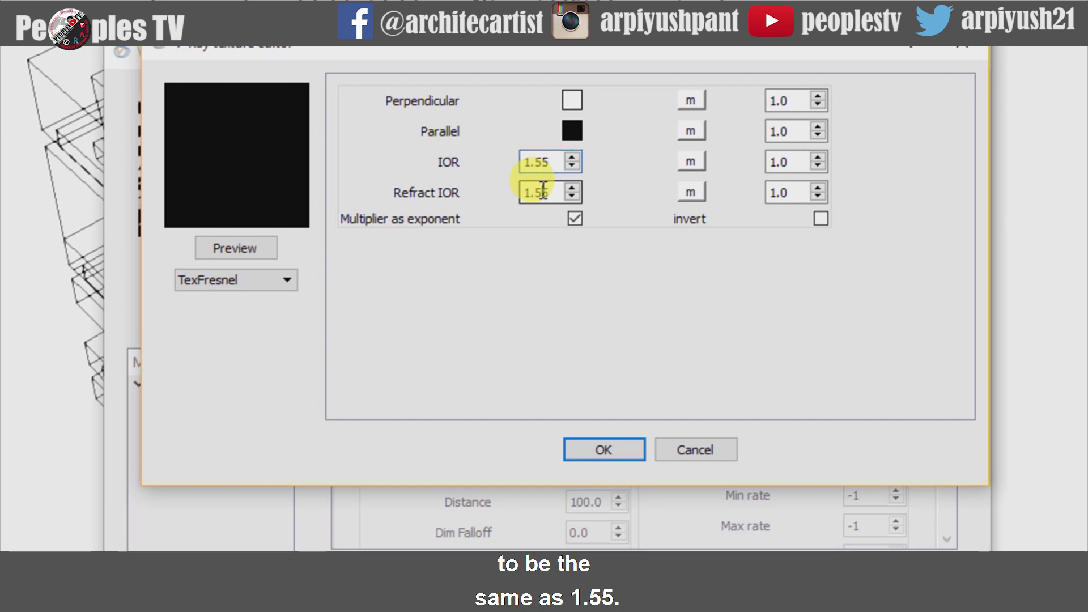
click(606, 443)
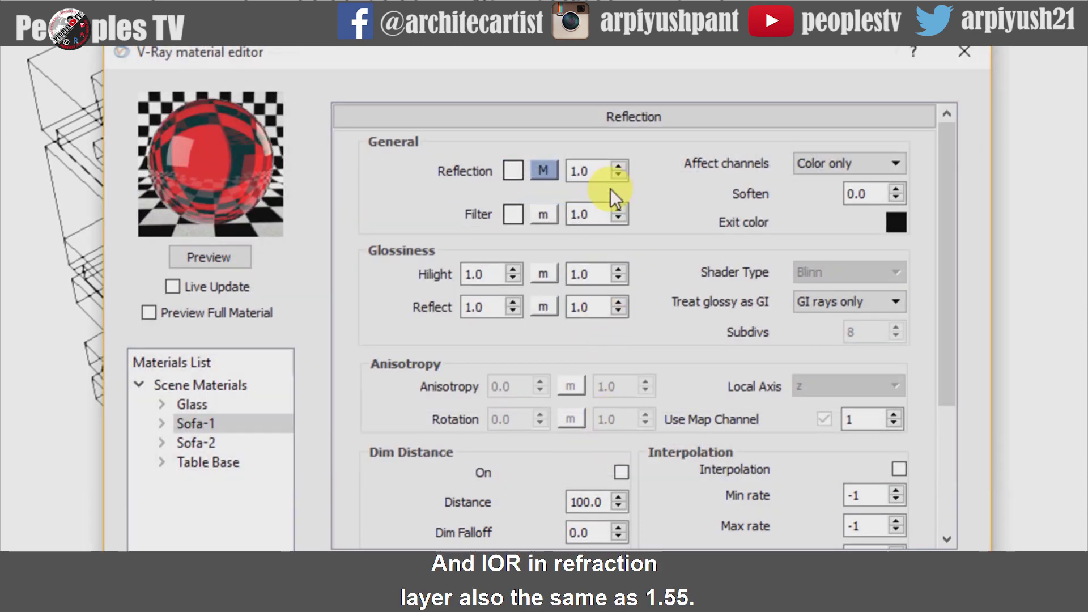
click(624, 122)
click(638, 168)
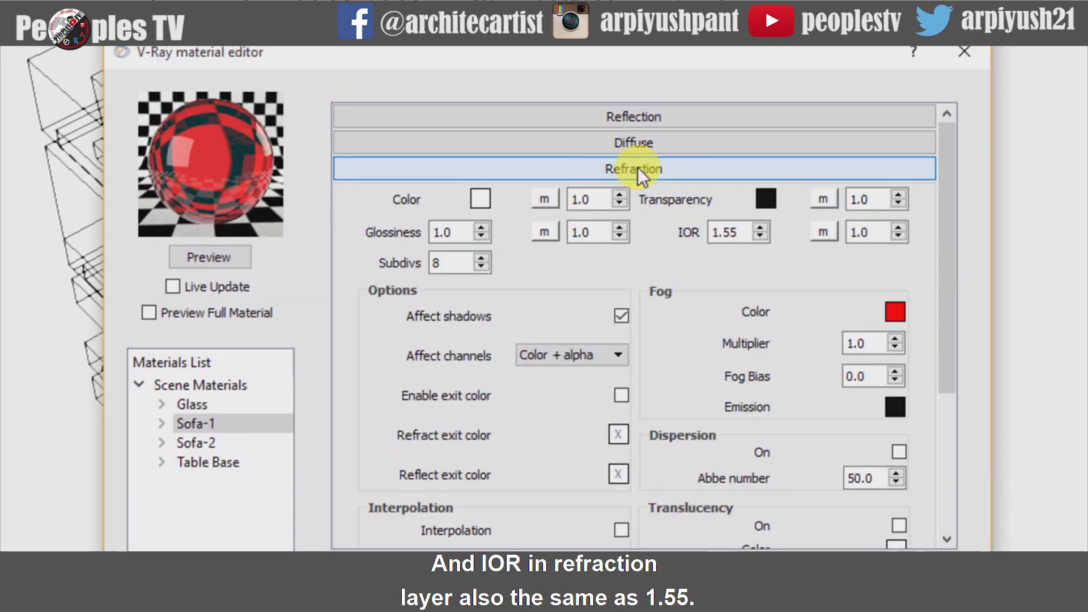
double_click(717, 233)
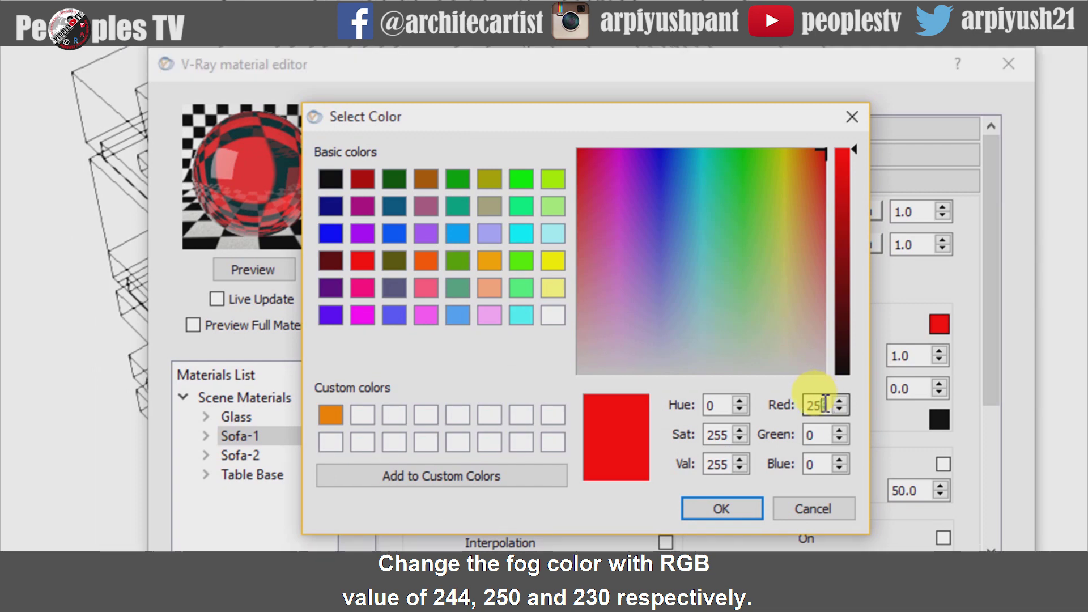
Set the refraction fog color of Sofa-1 to RGB 244, 250, 230 and refresh its material preview.
double_click(826, 405)
text(244)
double_click(812, 434)
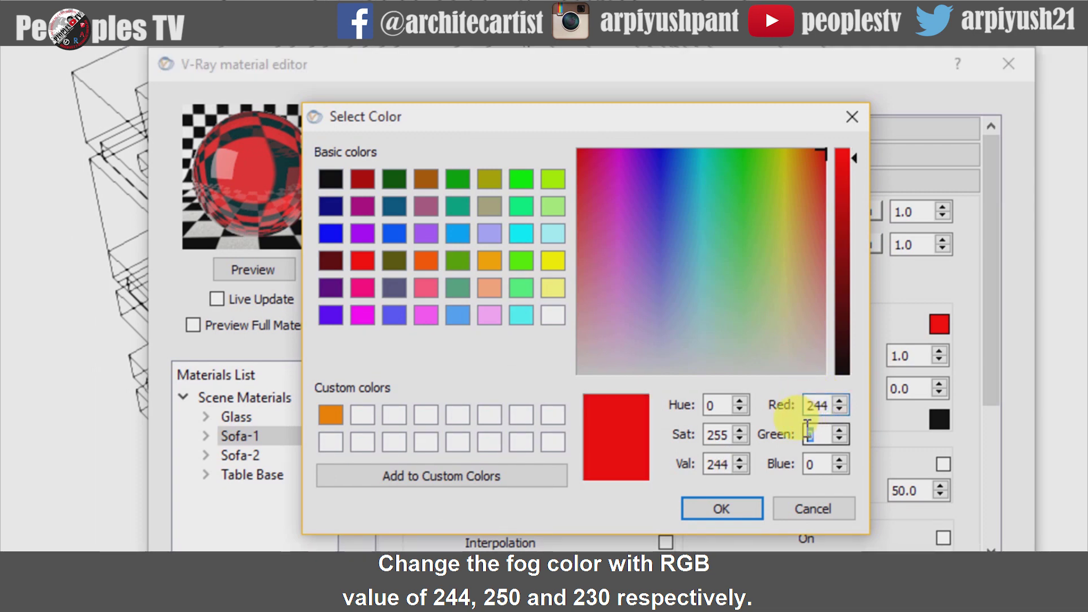
text(250)
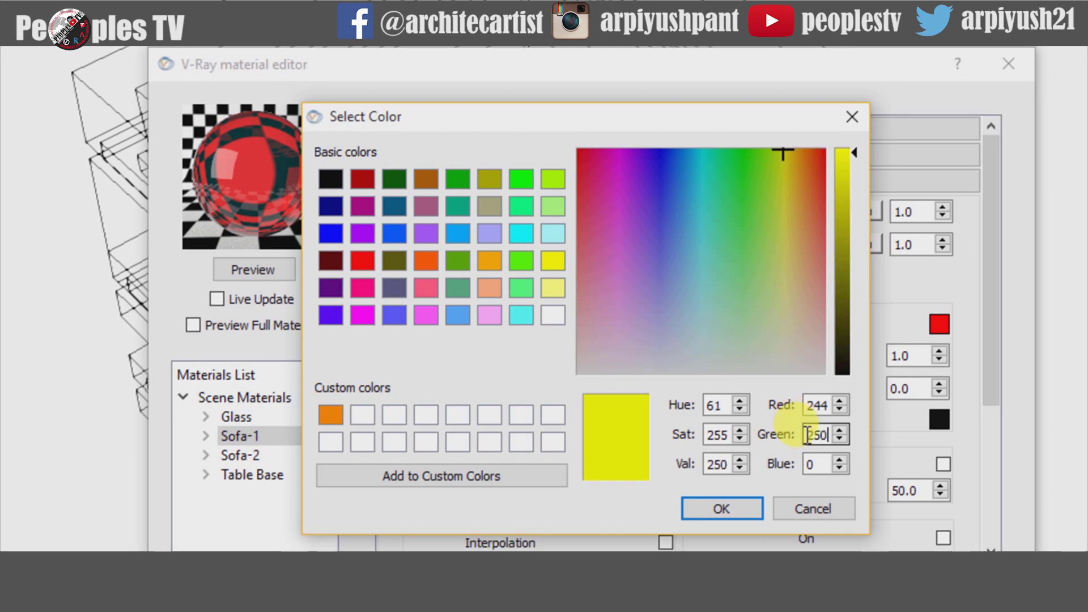
double_click(806, 459)
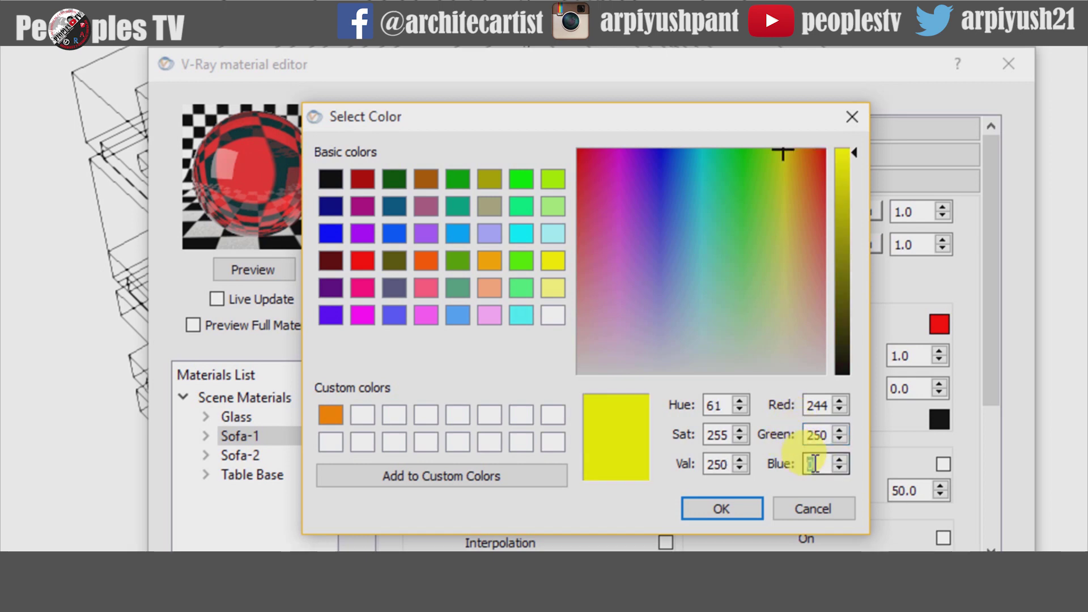
text(230)
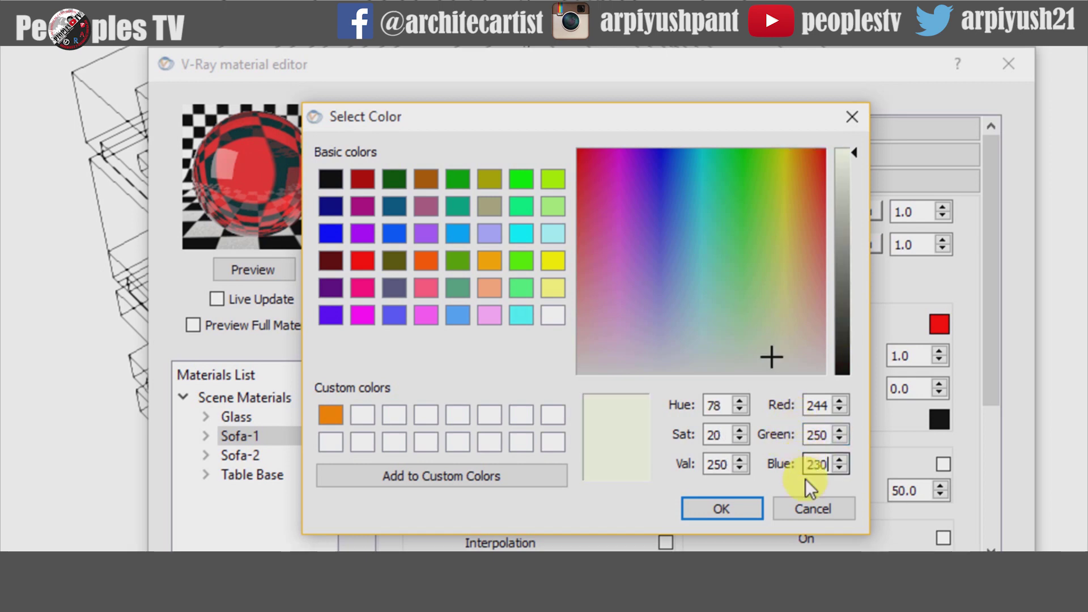
click(747, 505)
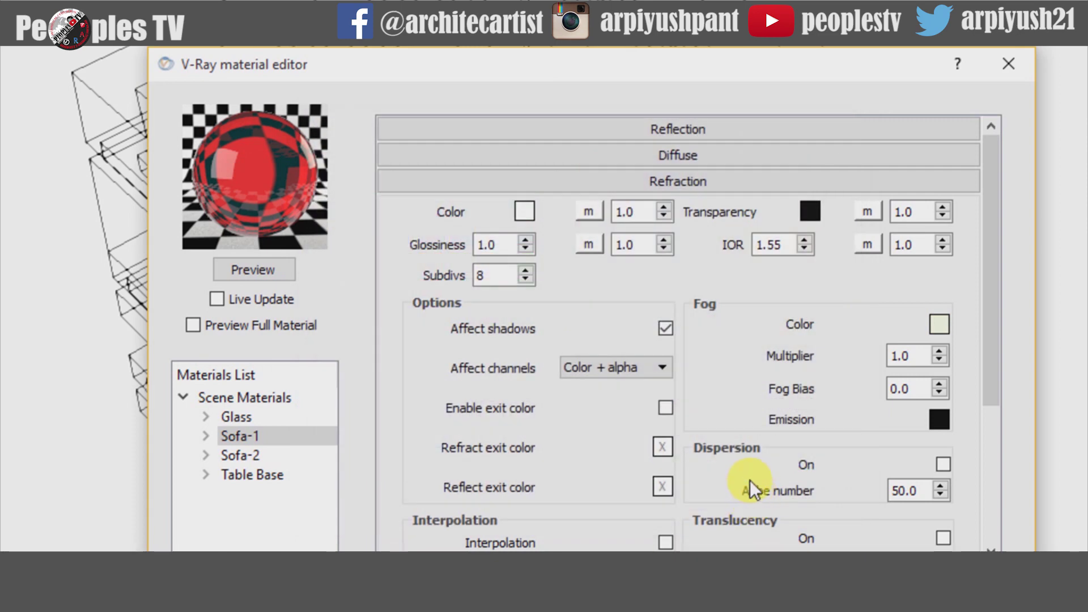
click(272, 275)
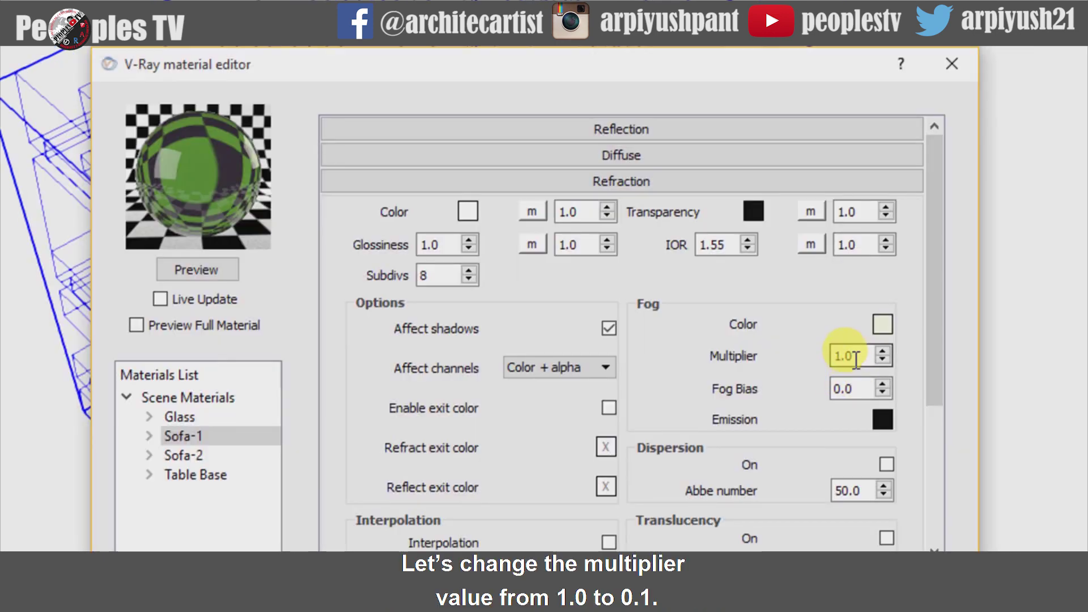
Set Sofa-1's fog multiplier to 0.1 and refresh its material preview.
double_click(838, 355)
text(.1)
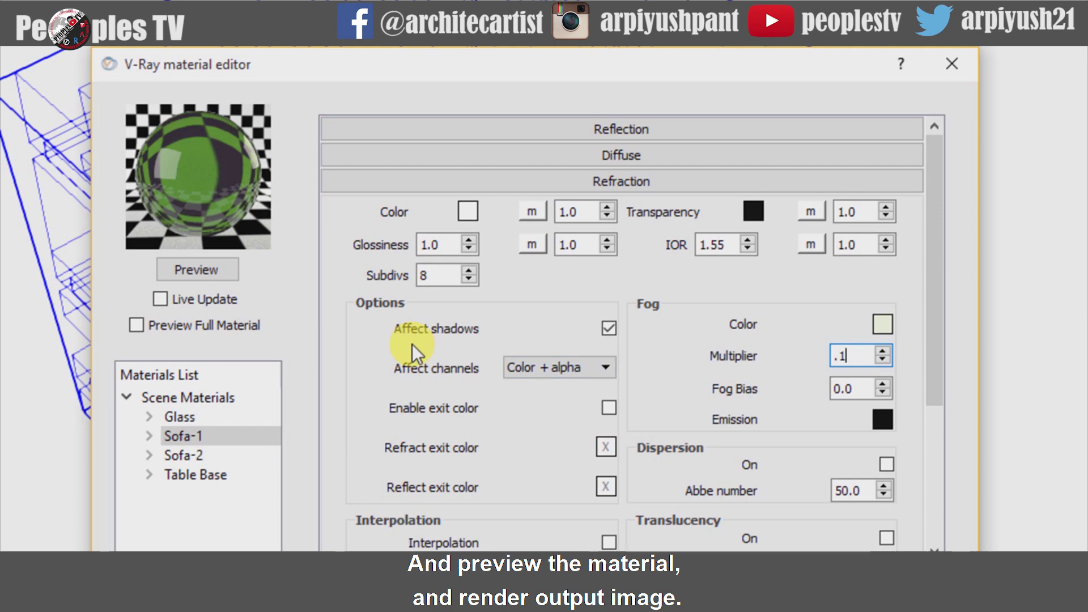
click(213, 273)
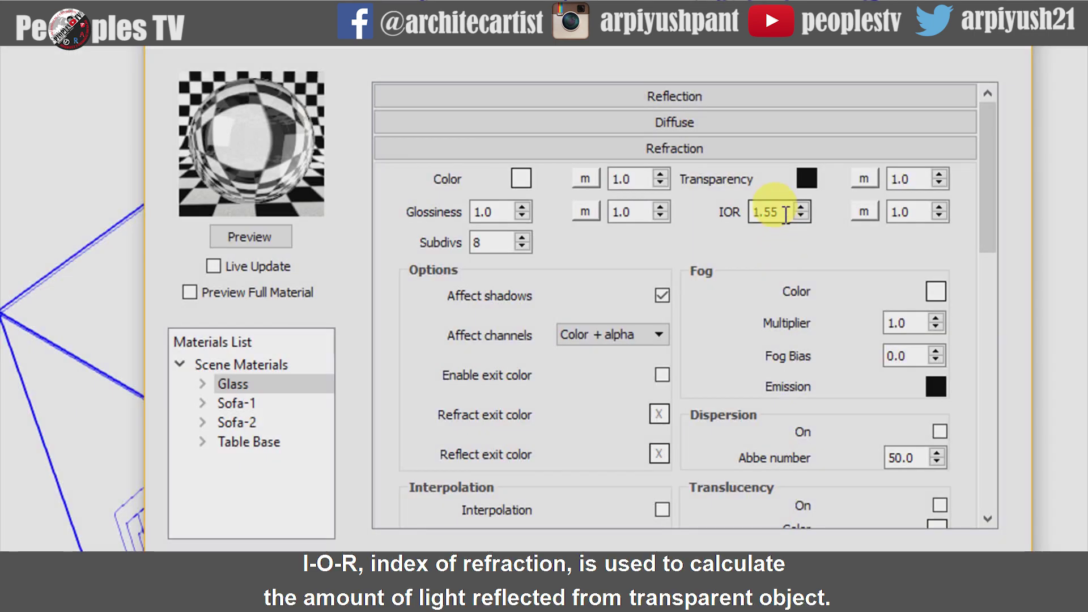
Check the Glass material's refraction IOR and the Fresnel IOR settings in its reflection layer.
drag(779, 213, 751, 218)
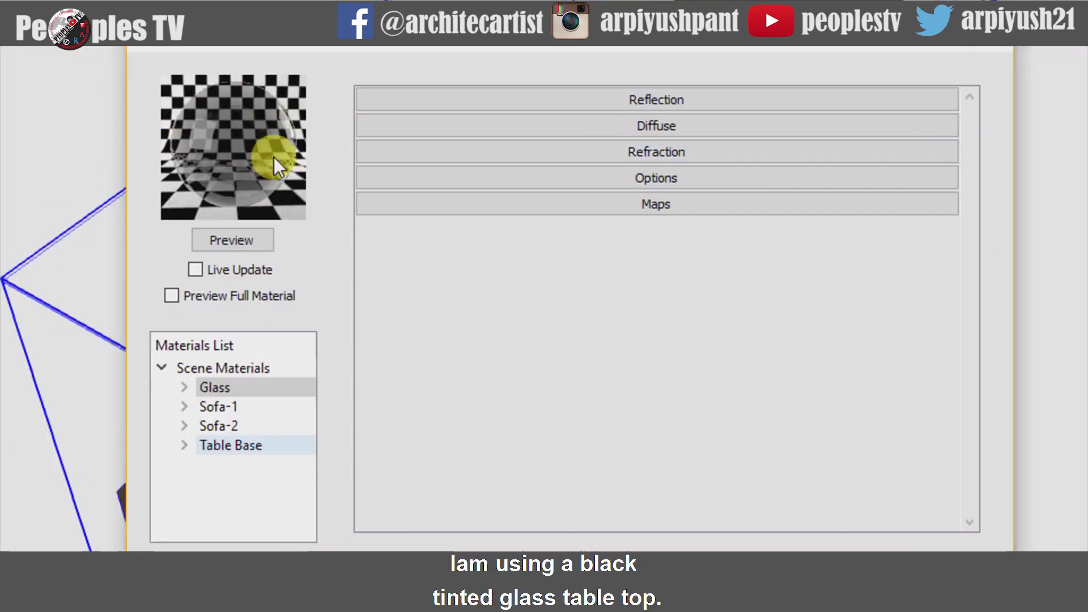
click(236, 387)
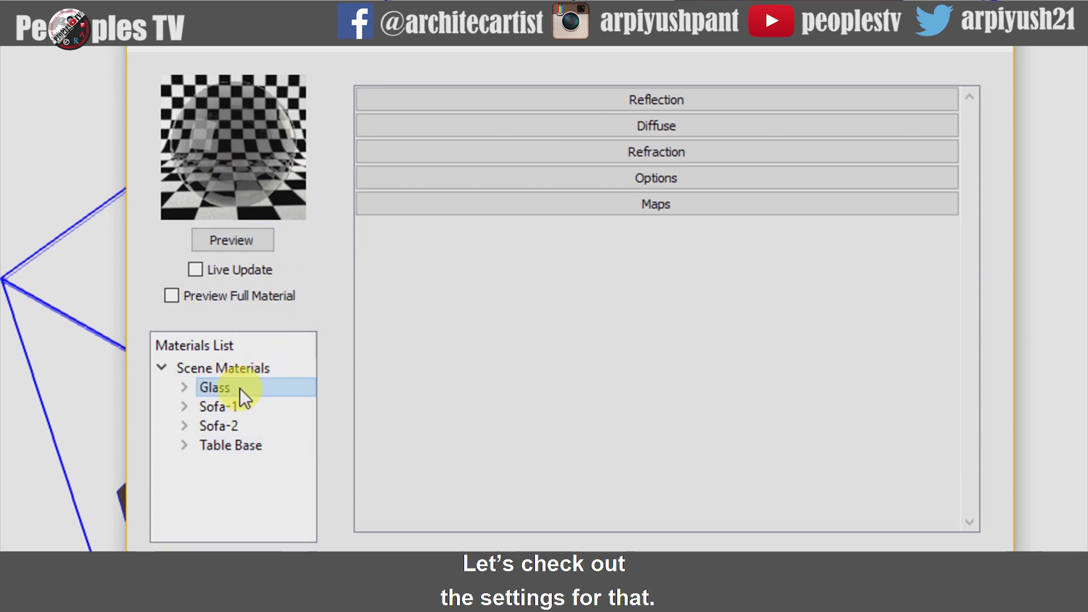
click(652, 100)
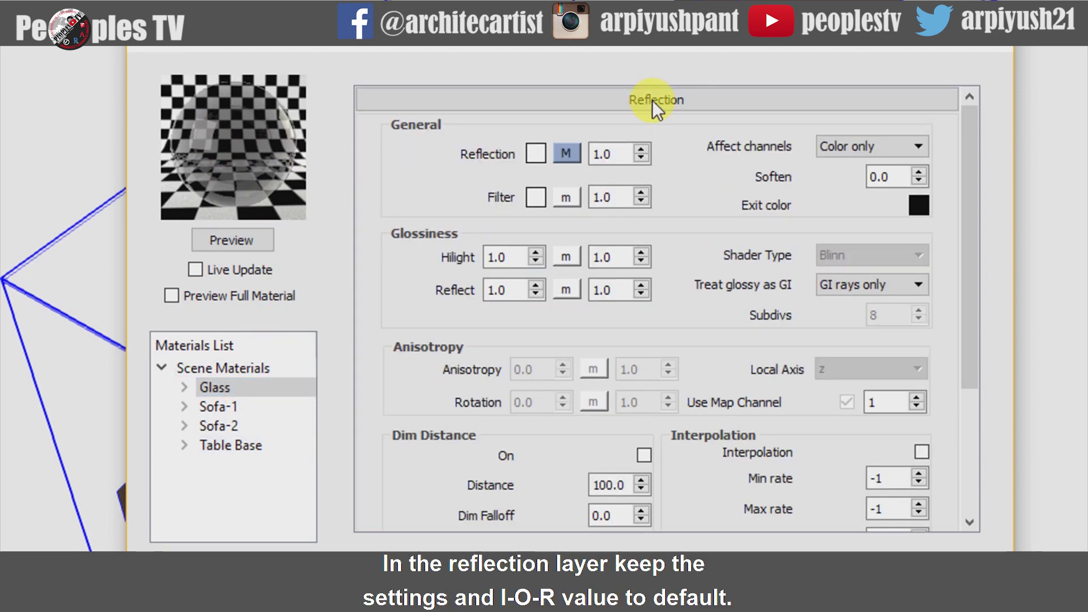
click(569, 158)
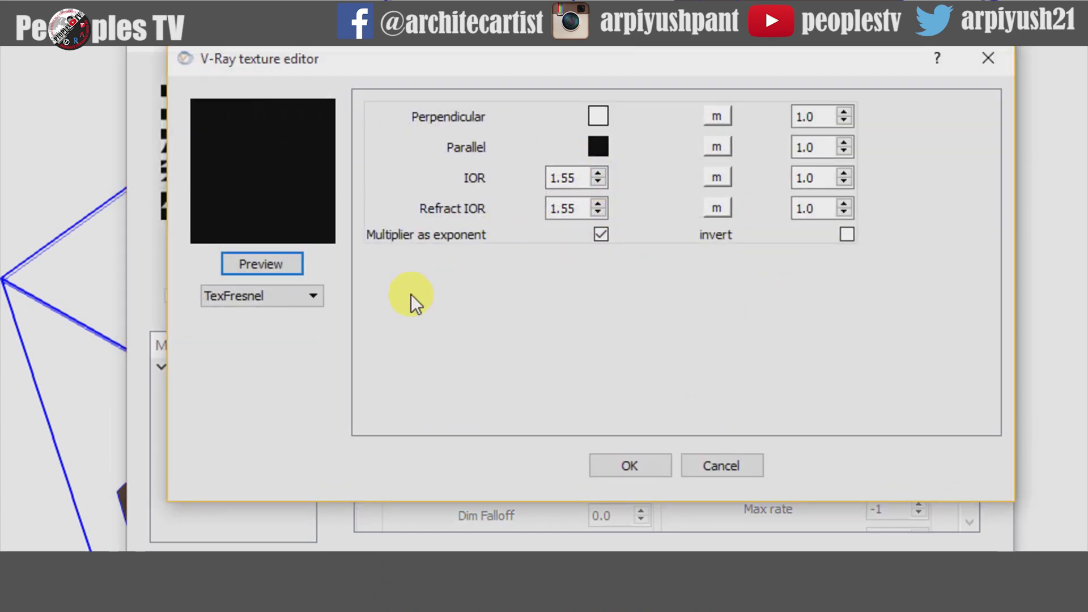
click(635, 468)
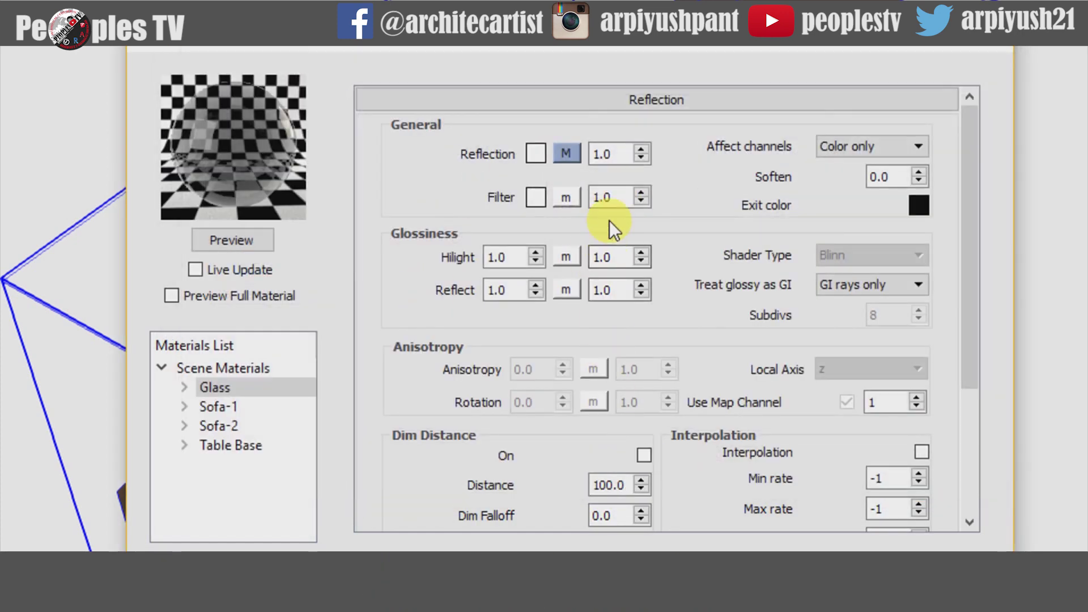
click(627, 108)
Check the RGB values of the diffuse color and the diffuse transparency color of the Glass material.
click(644, 128)
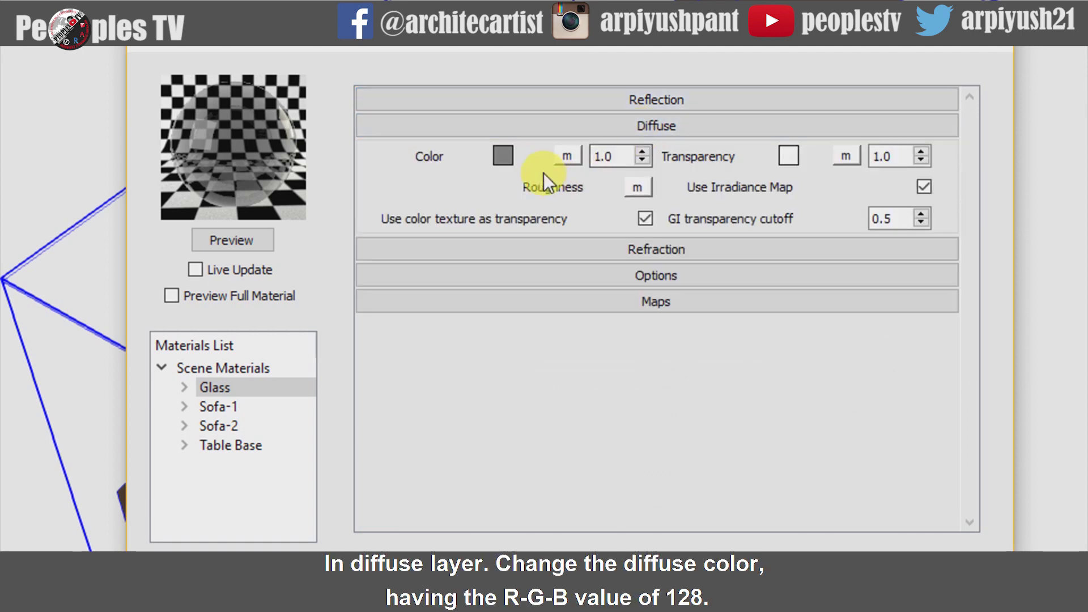
click(510, 158)
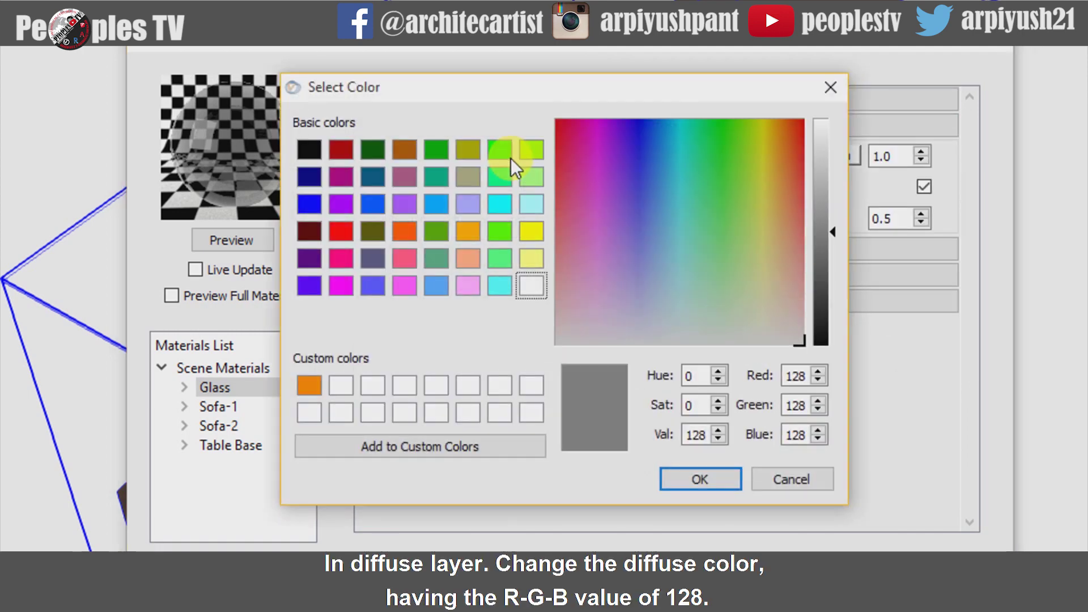
double_click(791, 376)
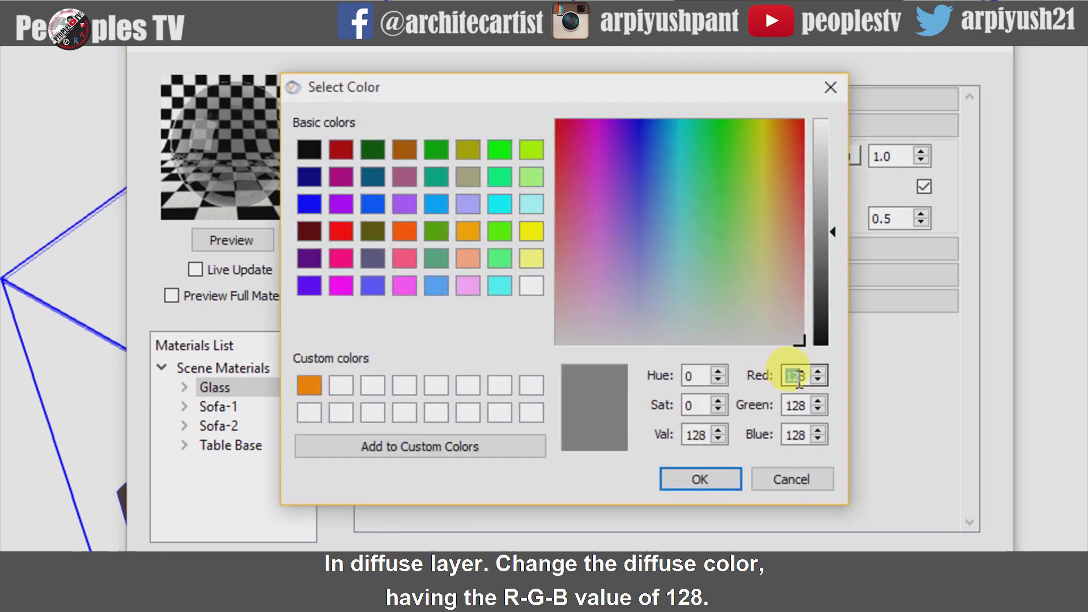
double_click(795, 406)
double_click(795, 435)
click(730, 476)
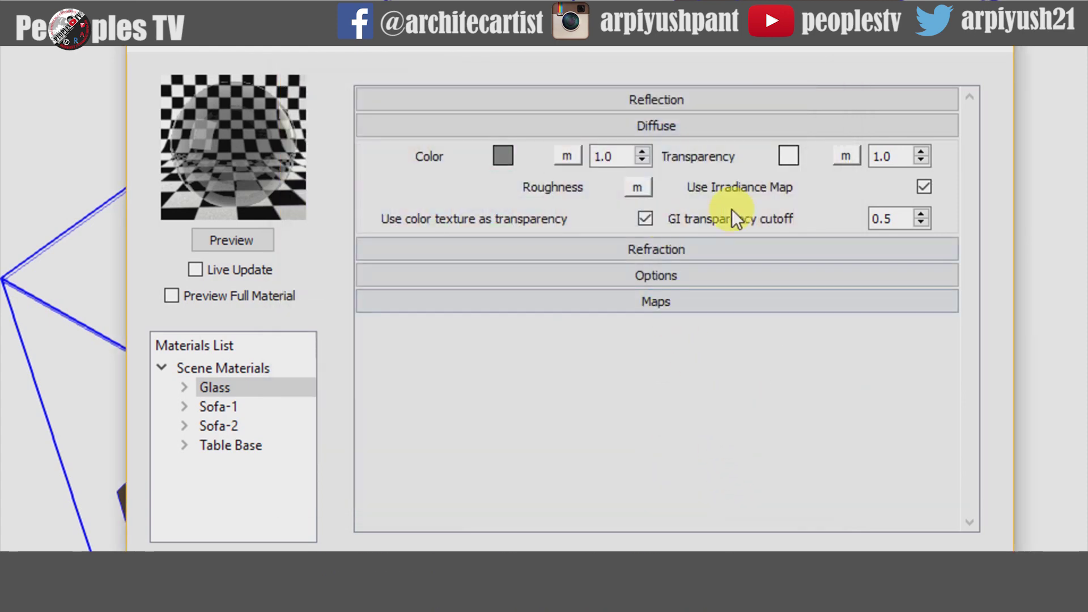
click(789, 153)
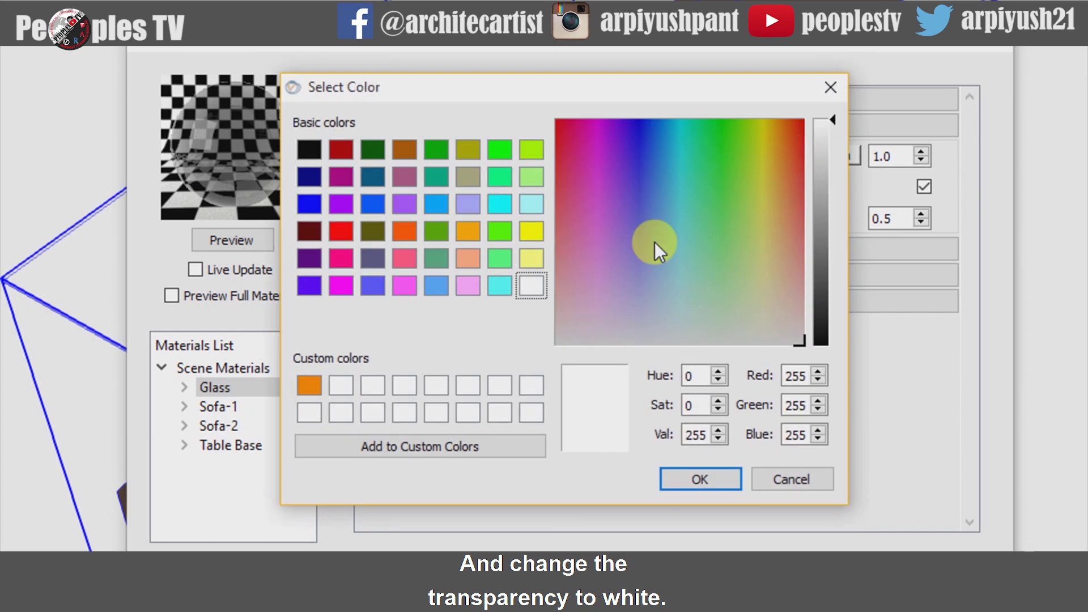
click(687, 479)
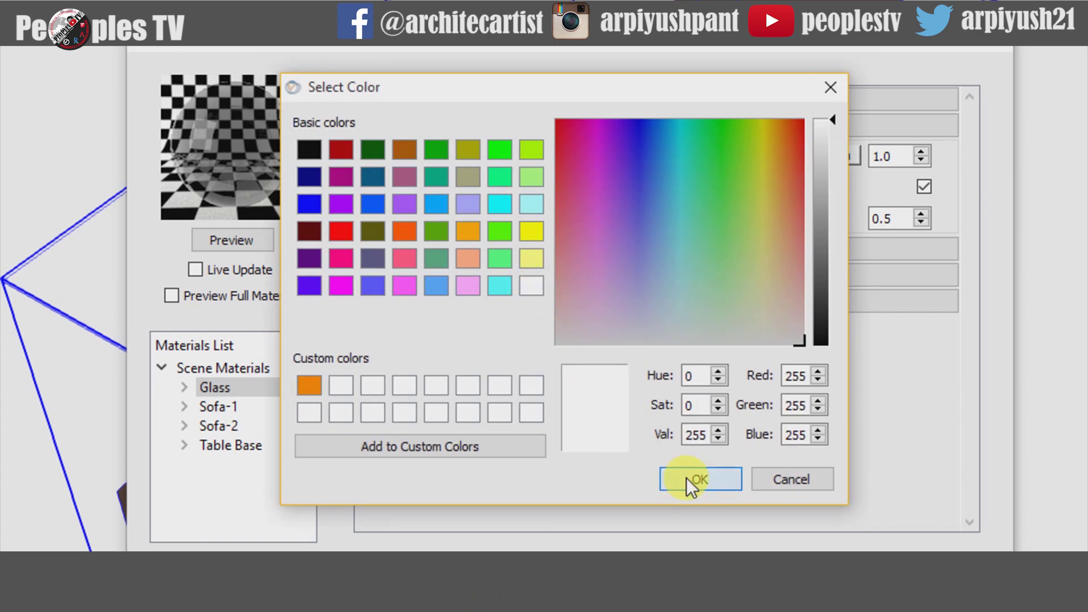
click(671, 128)
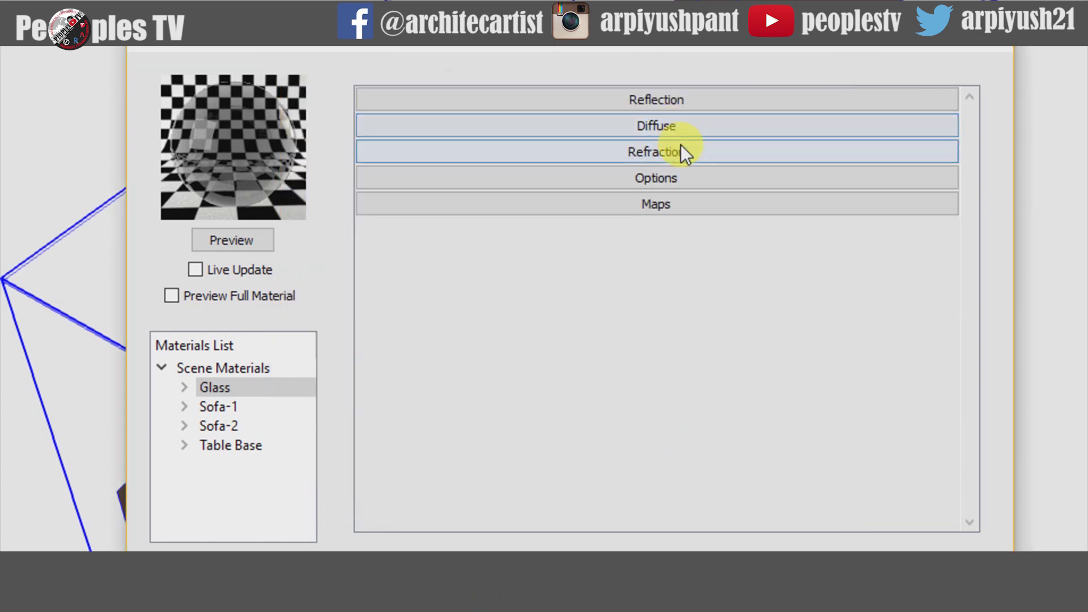
Check the color and transparency color in the Glass material's refraction layer.
click(682, 152)
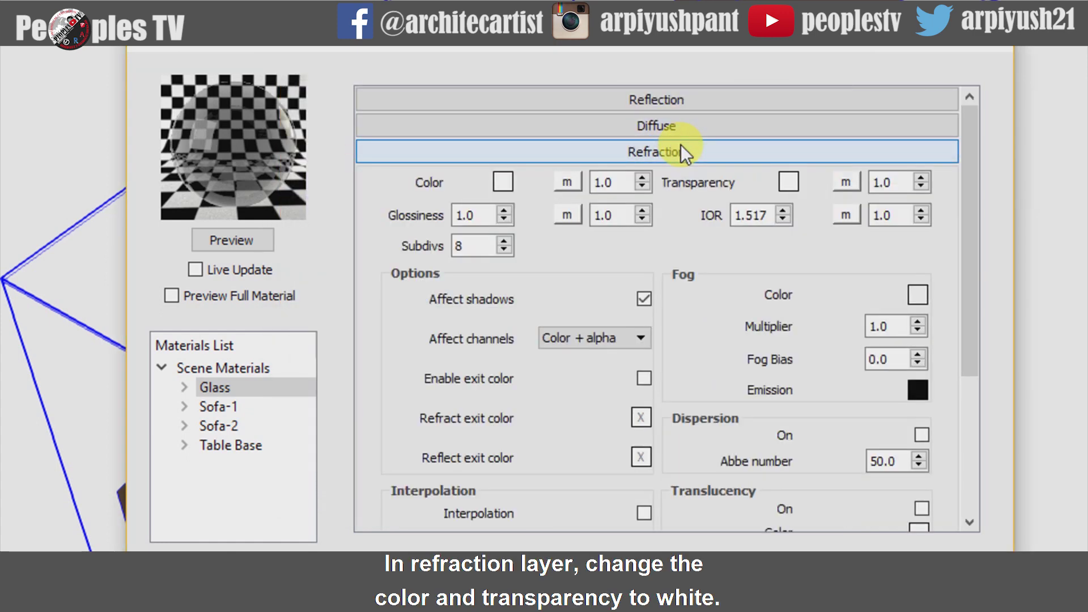
click(502, 183)
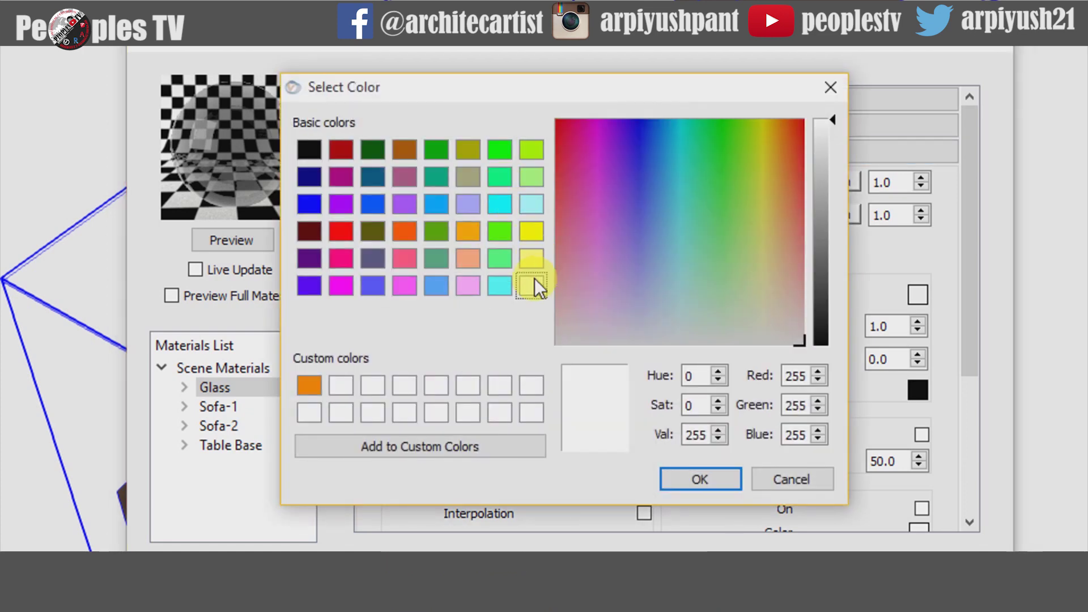
click(701, 479)
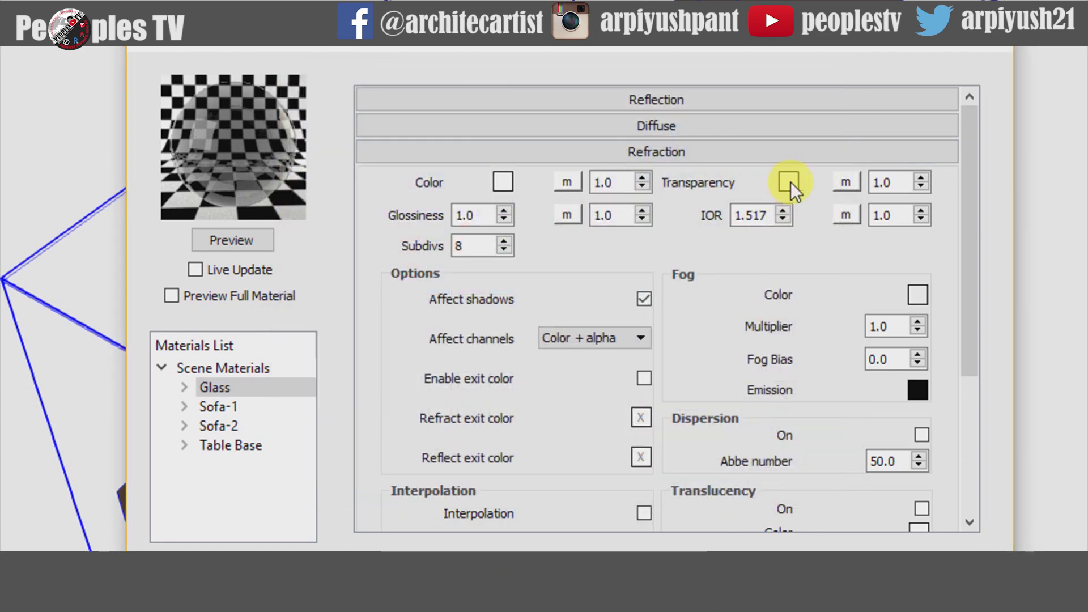
click(790, 182)
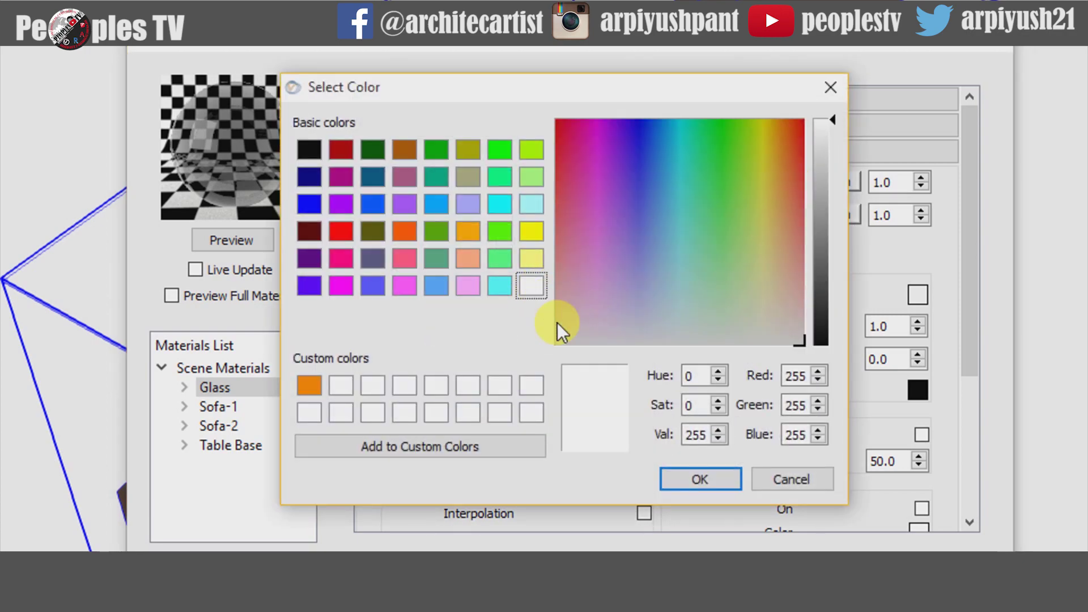
click(712, 475)
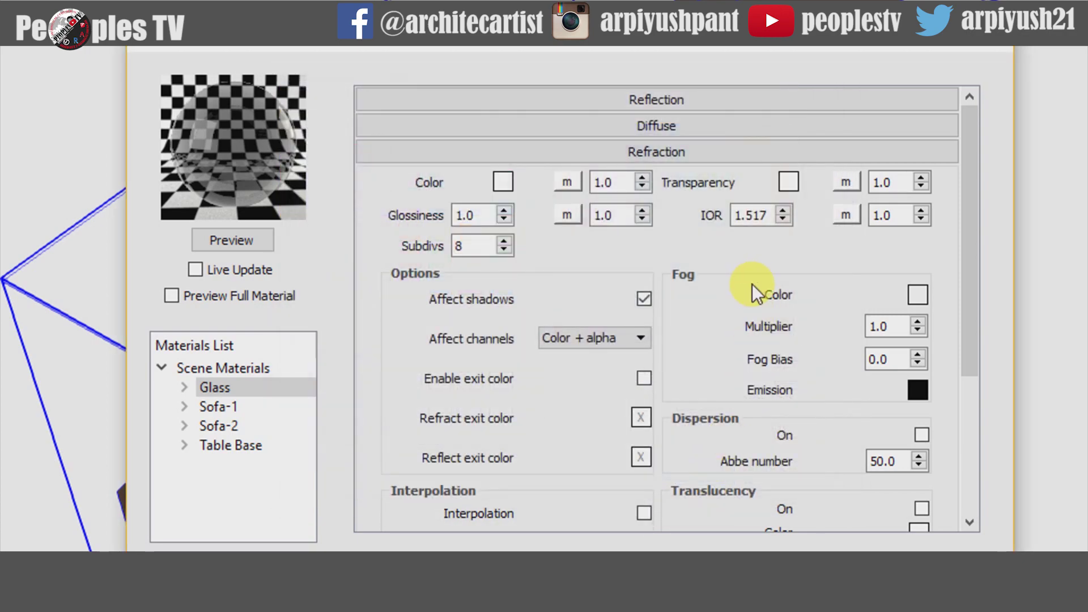
Check the RGB values of the Glass material's fog color and its fog multiplier.
click(914, 295)
double_click(806, 376)
double_click(805, 406)
double_click(807, 436)
click(715, 475)
double_click(884, 326)
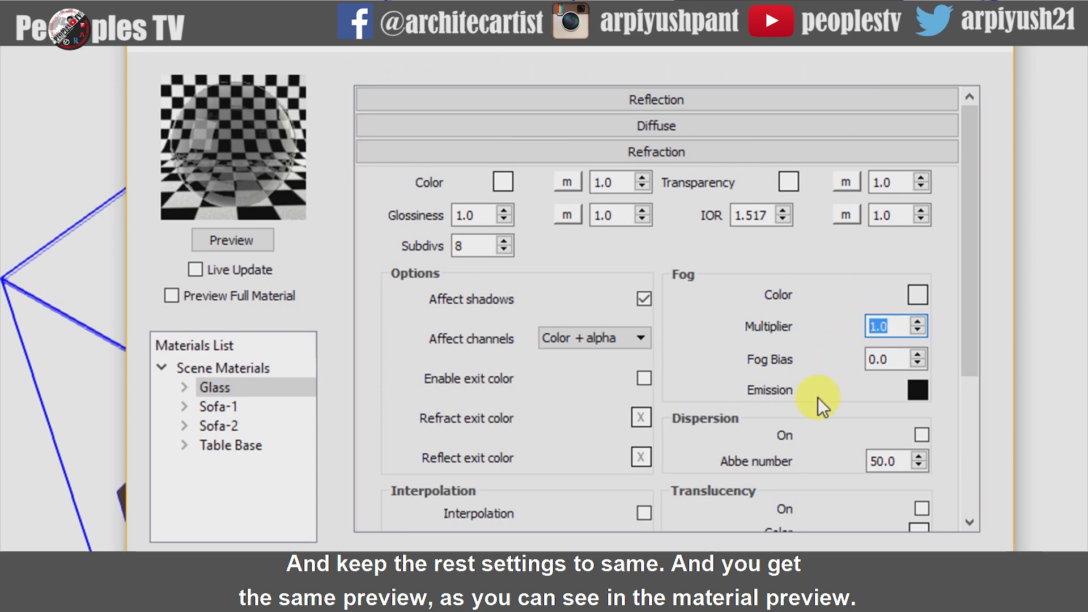
click(668, 155)
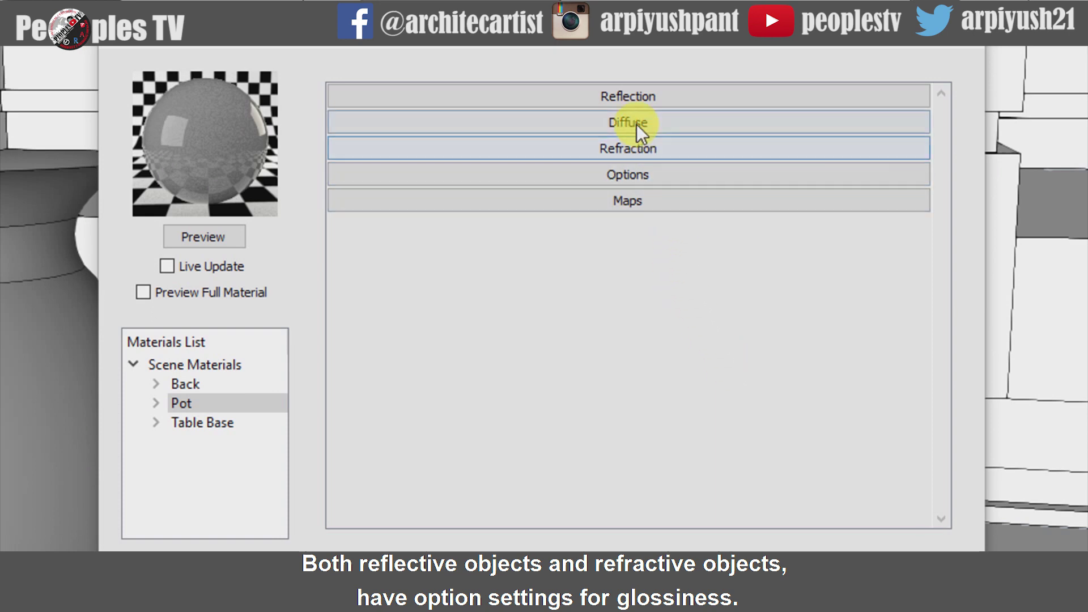
View Pot's reflection glossiness settings, set its refraction glossiness to 0.8 and refresh the material preview.
click(634, 98)
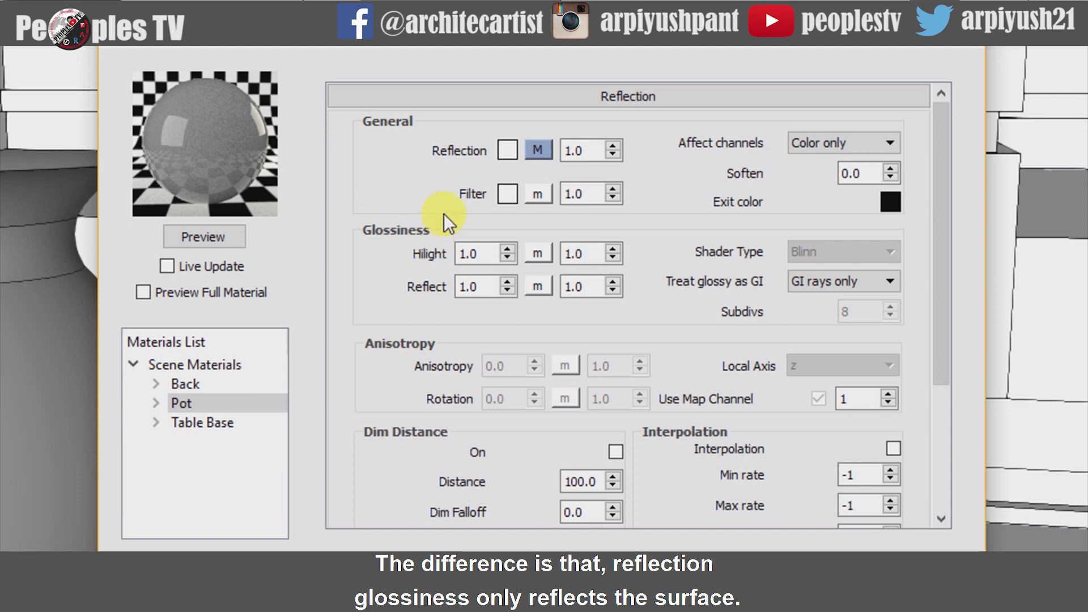
click(519, 107)
click(573, 152)
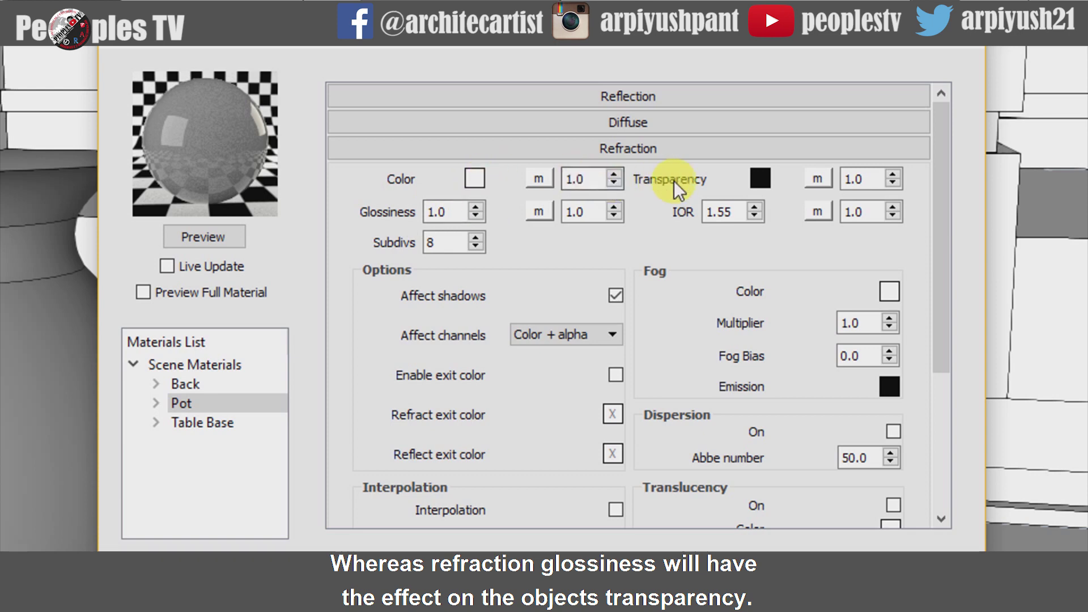
double_click(444, 211)
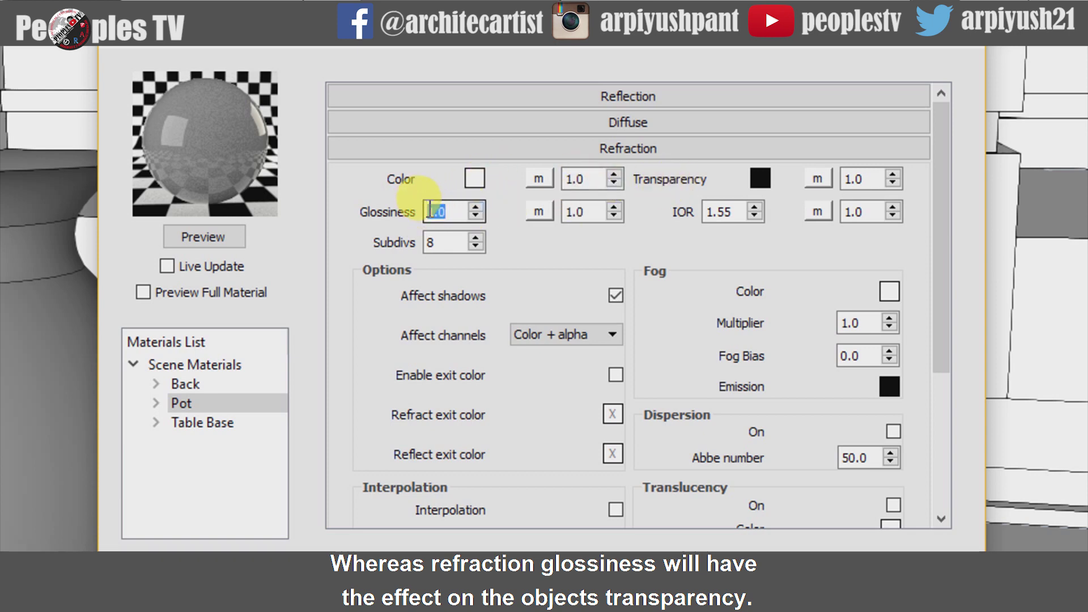
text(.8)
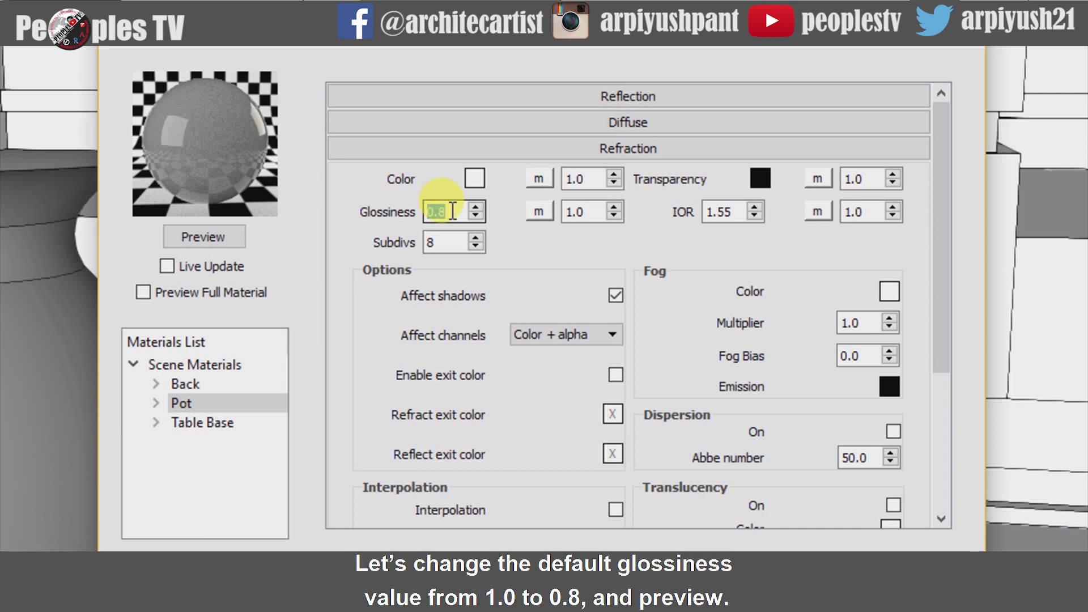
key(Return)
click(236, 233)
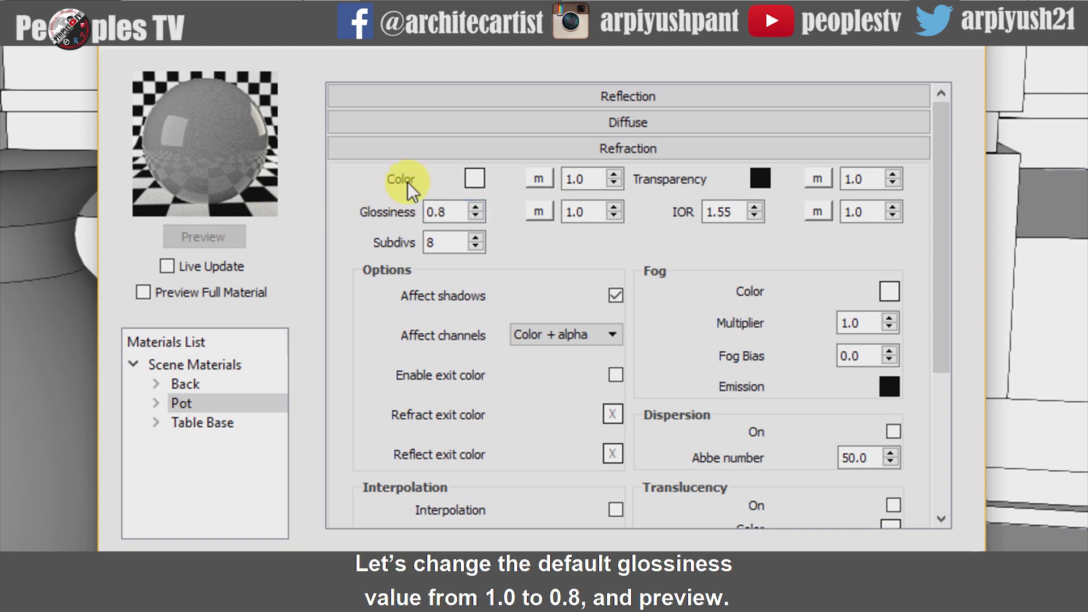
Set the diffuse transparency color of the Pot material to white.
click(716, 152)
click(678, 131)
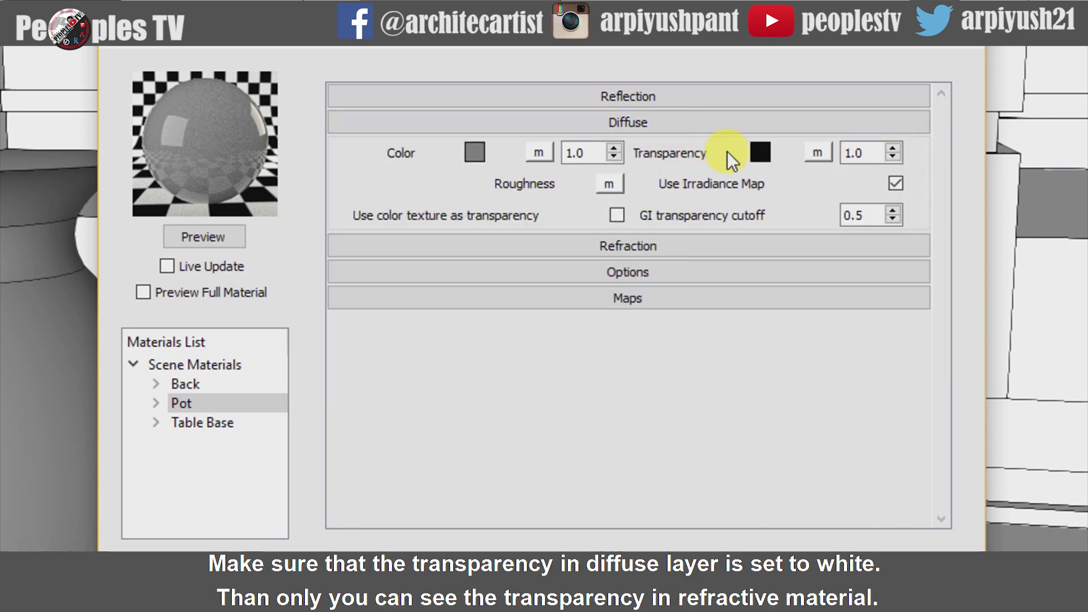
click(759, 151)
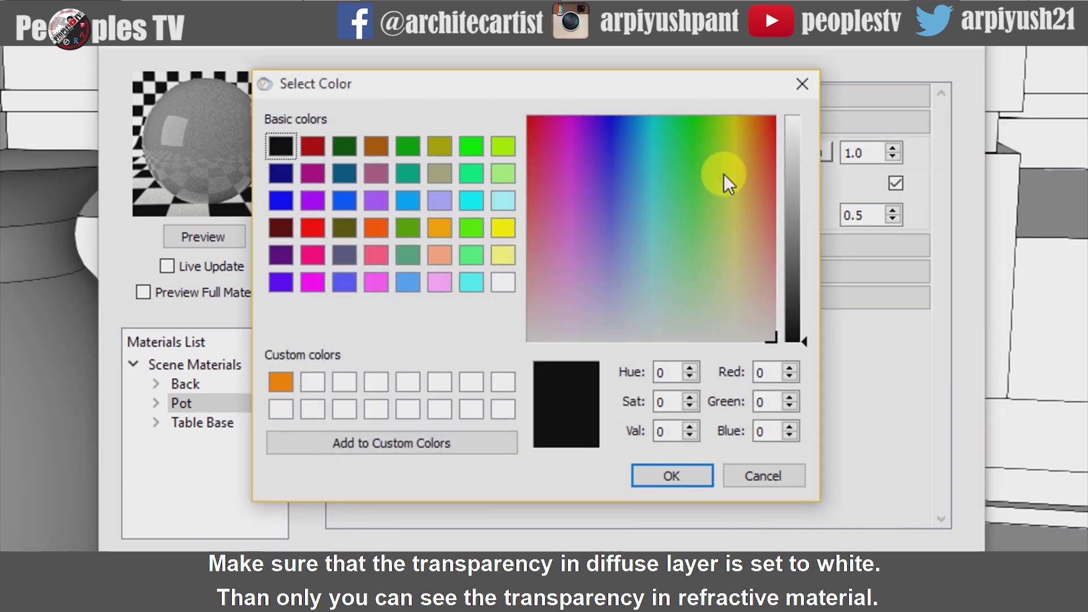
click(522, 281)
click(671, 469)
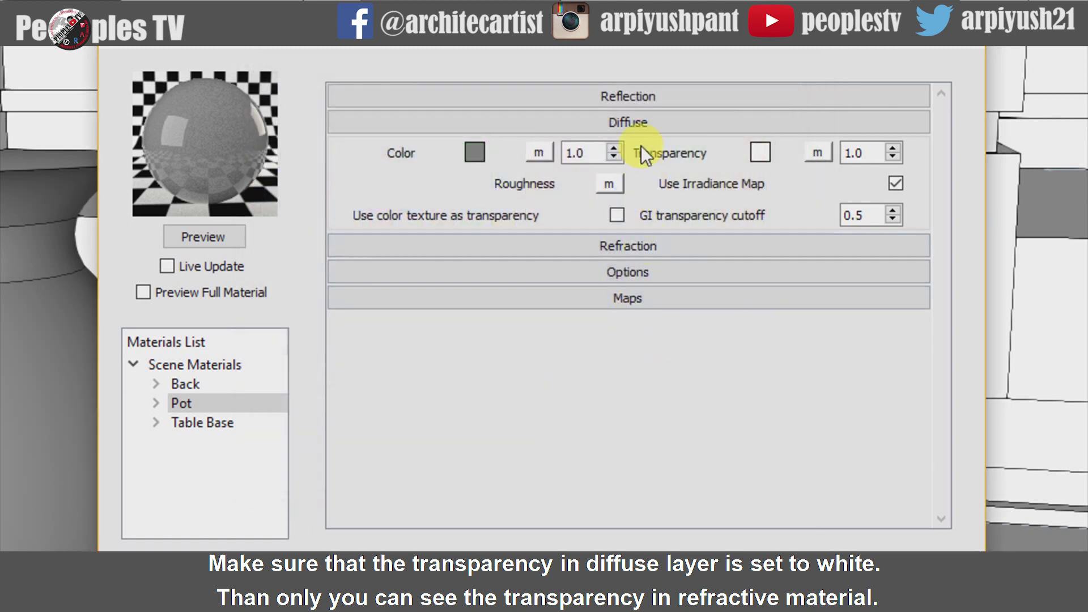
Refresh the Pot material preview, set its refraction glossiness to 0.9 and refresh the preview again.
click(632, 128)
click(218, 238)
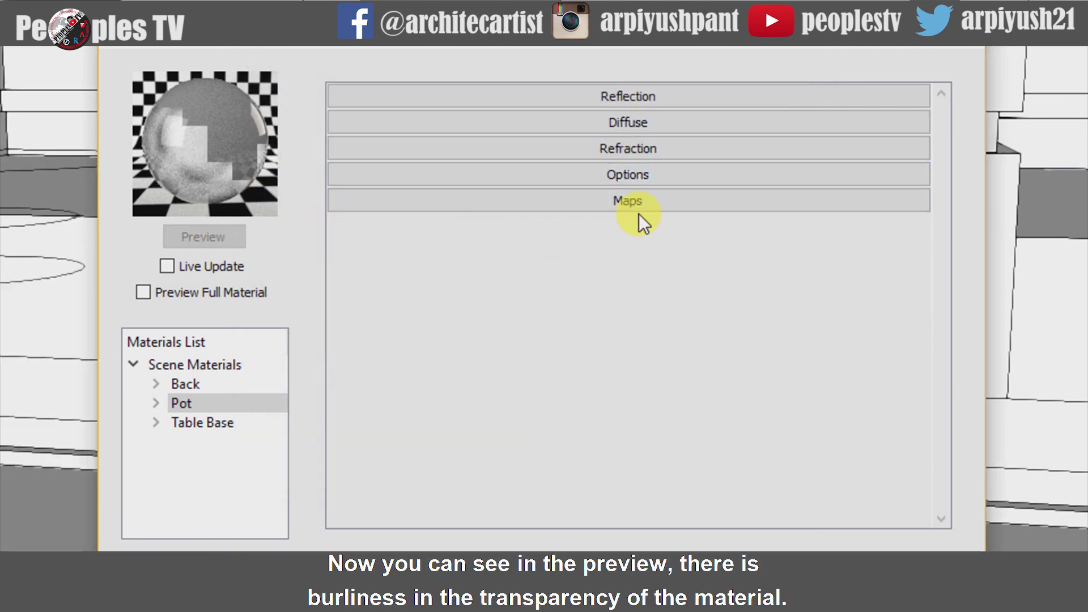
click(642, 150)
double_click(428, 212)
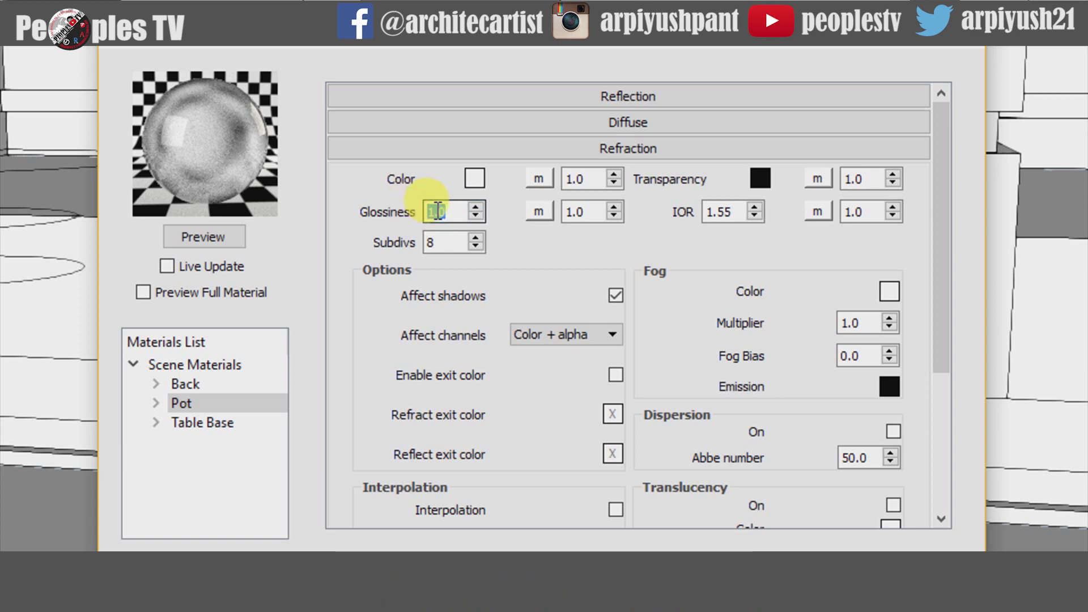
text(0.9)
key(Return)
click(227, 236)
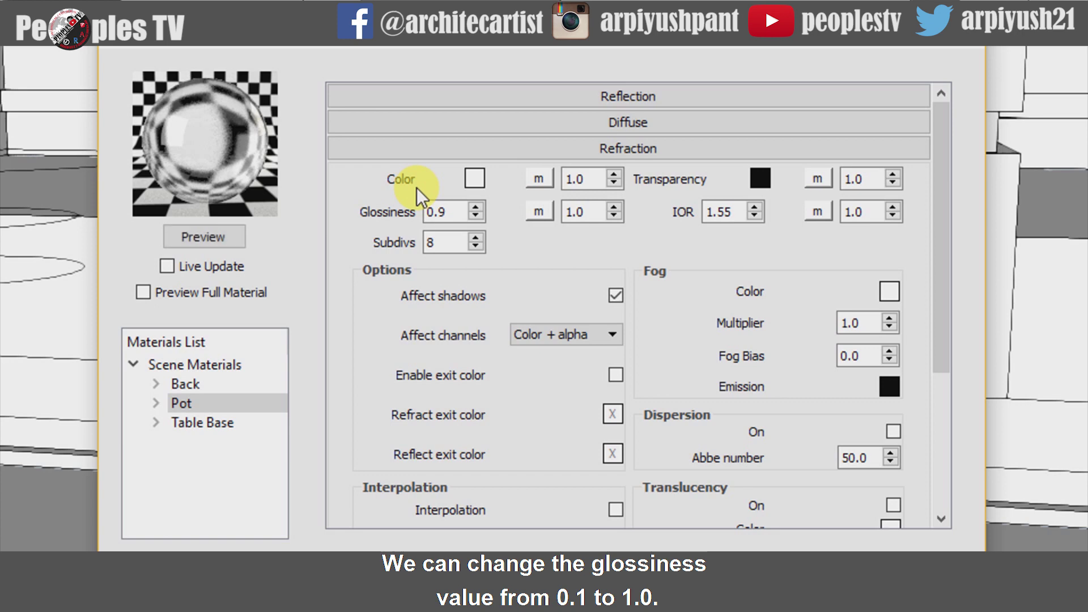
Set the Pot material's refraction glossiness to 0.5 and refresh the material preview.
double_click(430, 211)
text(.5)
key(Return)
click(238, 236)
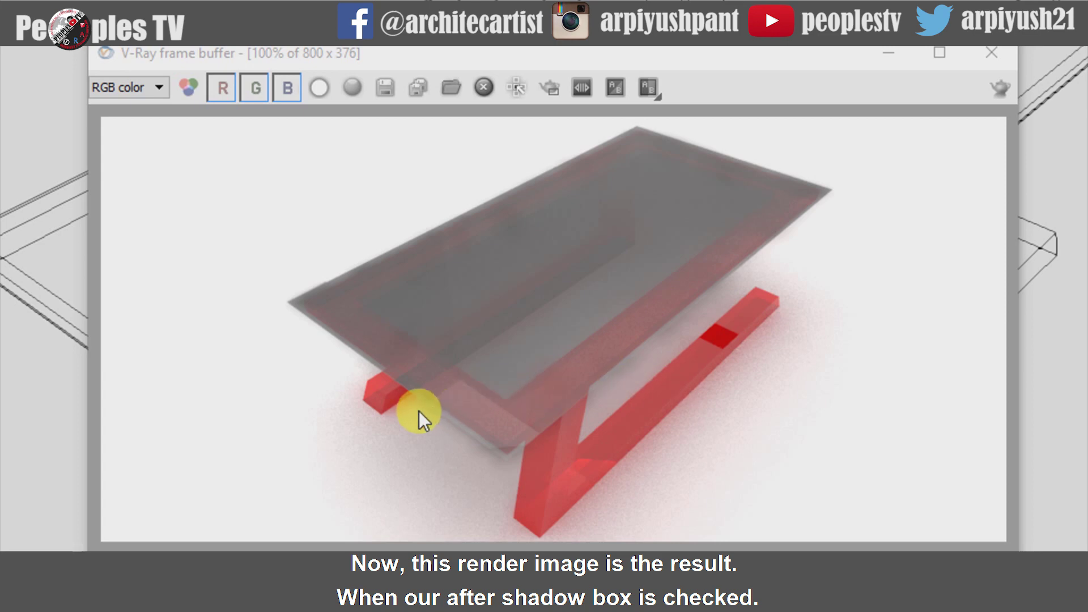
Examine the shadows around the red table legs up close in the rendered image.
scroll(390, 413, up, 2)
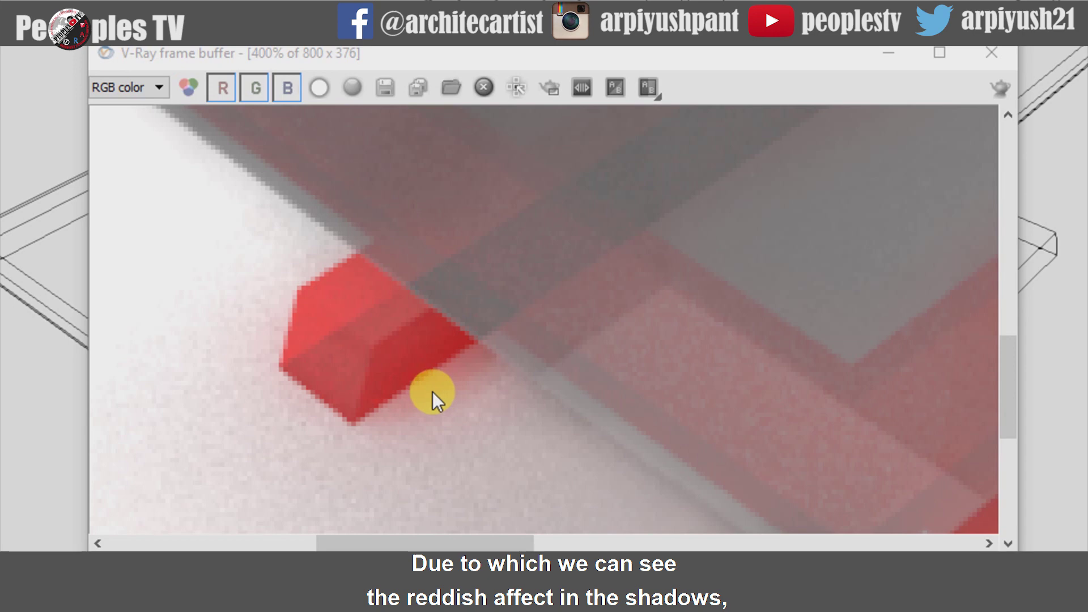
scroll(432, 393, down, 2)
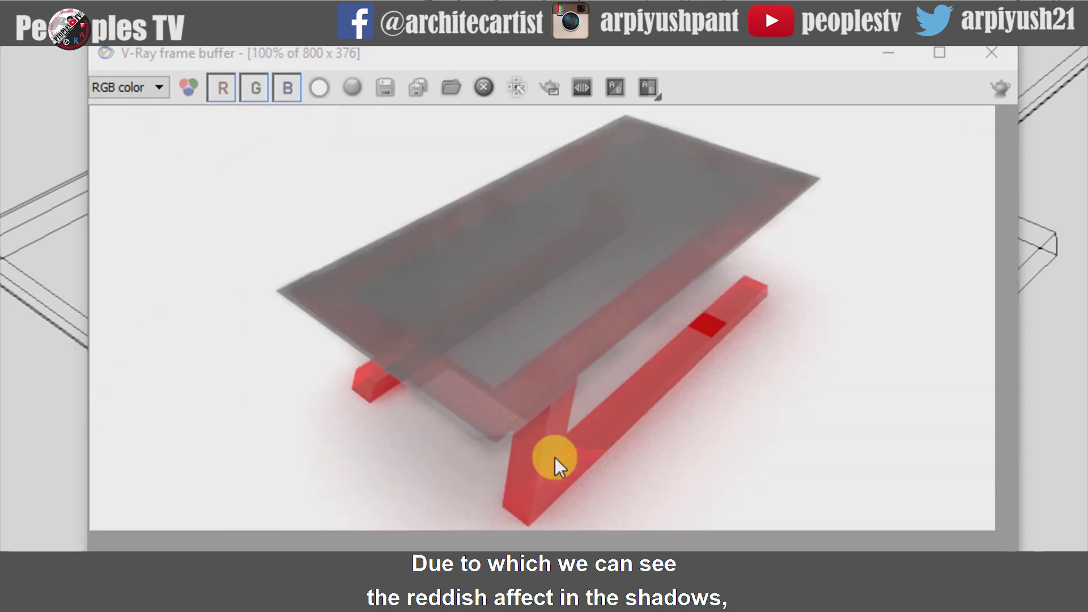
scroll(600, 479, up, 1)
scroll(655, 422, up, 1)
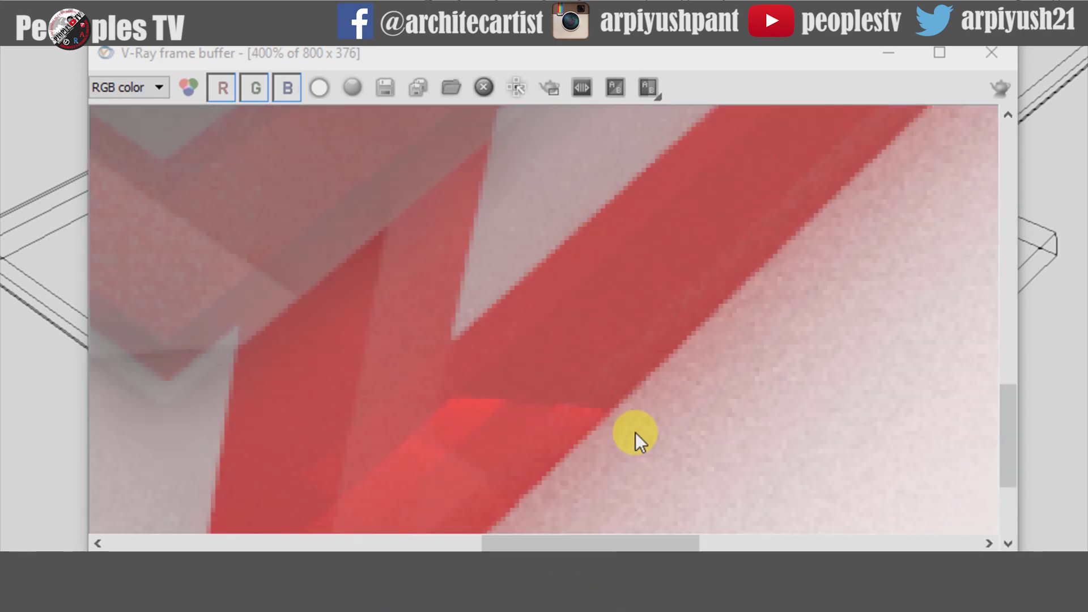
scroll(635, 433, down, 2)
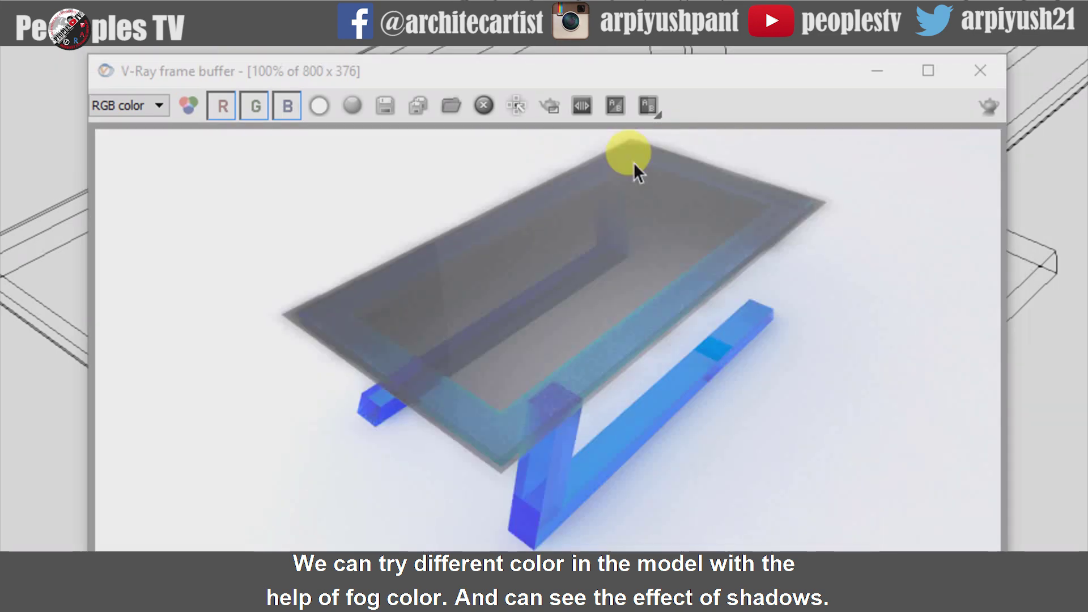
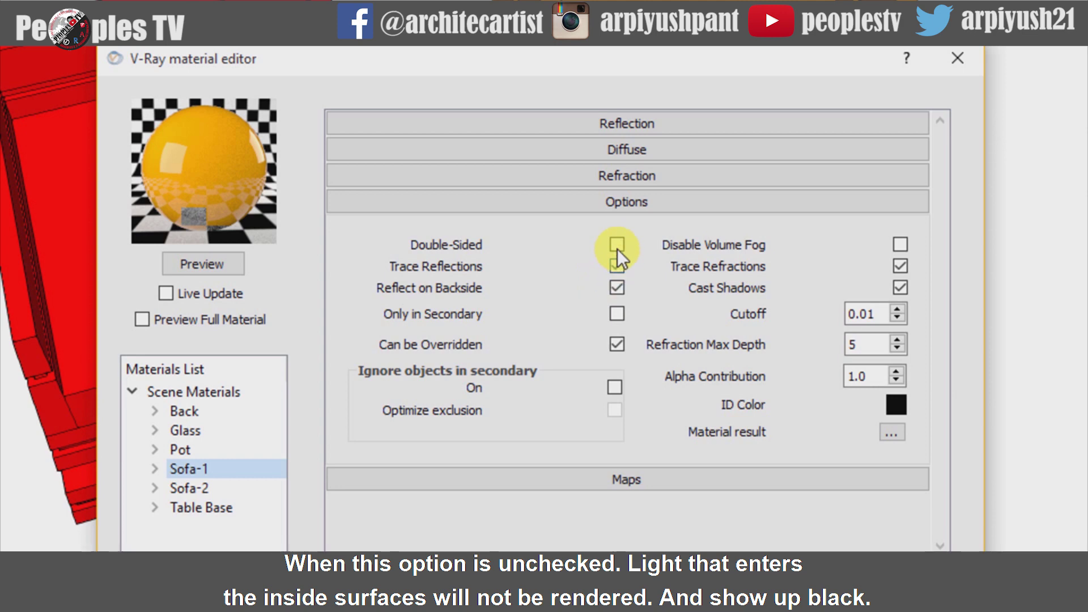
Enable Double-Sided for the Sofa-1 material and refresh its preview.
click(617, 248)
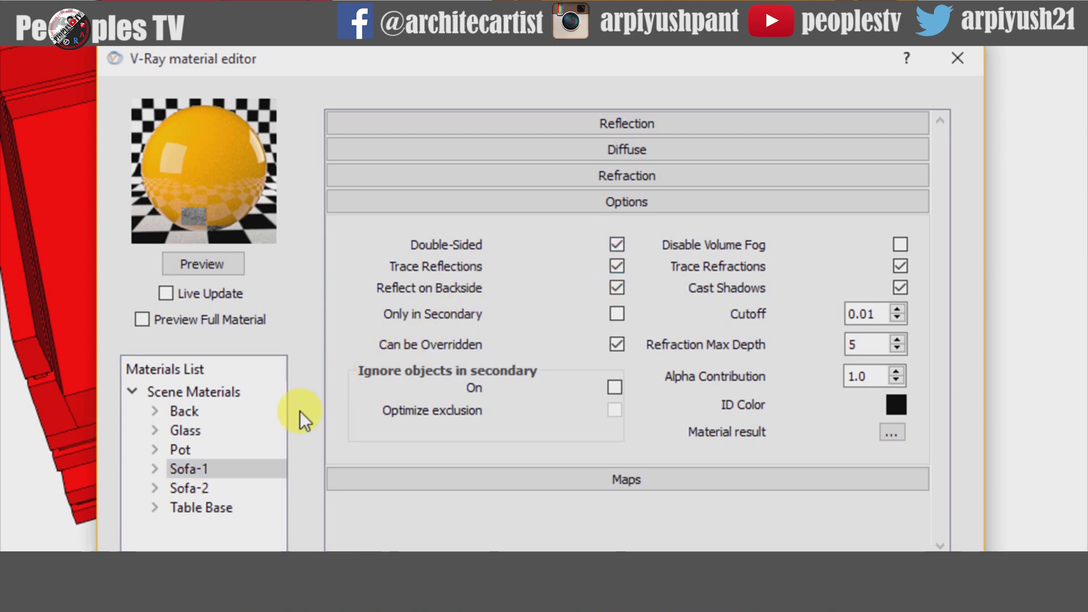
click(216, 272)
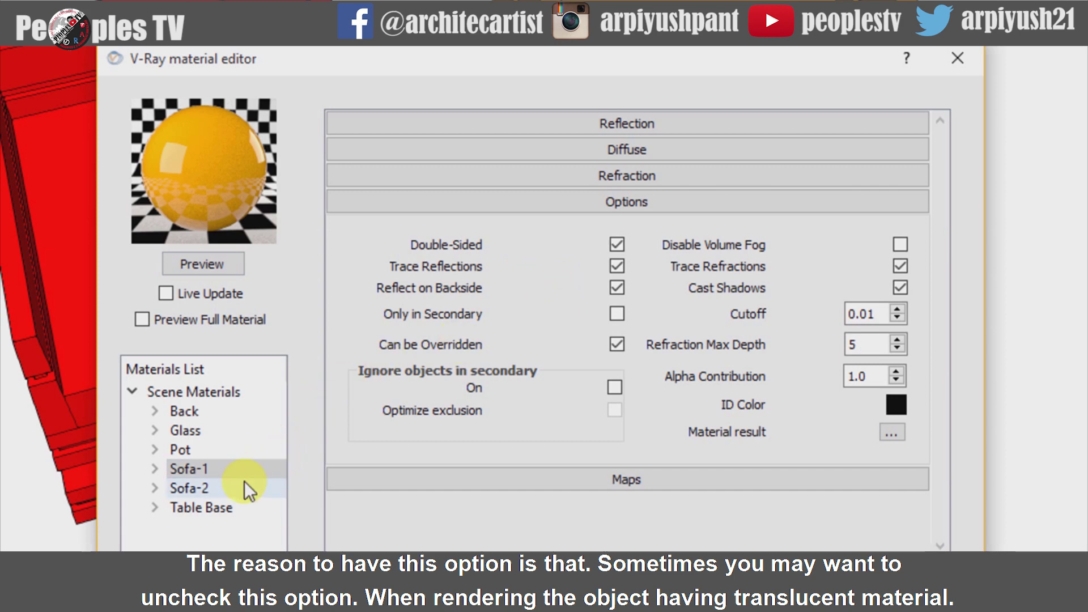
View the Sofa-2 options, turn off Double-Sided for the Table Base material and refresh the preview.
click(222, 489)
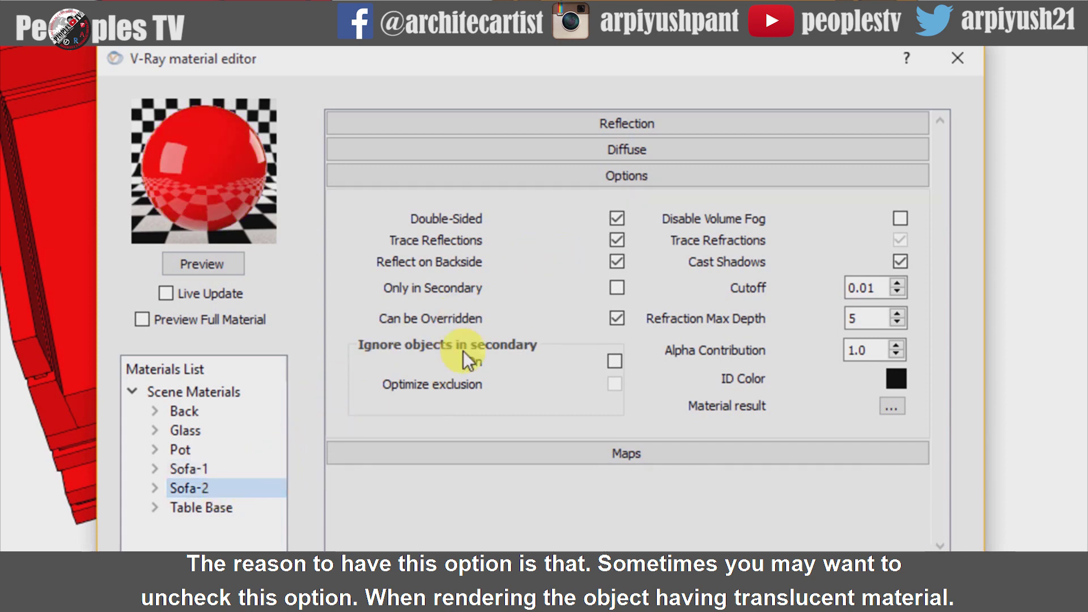
click(232, 508)
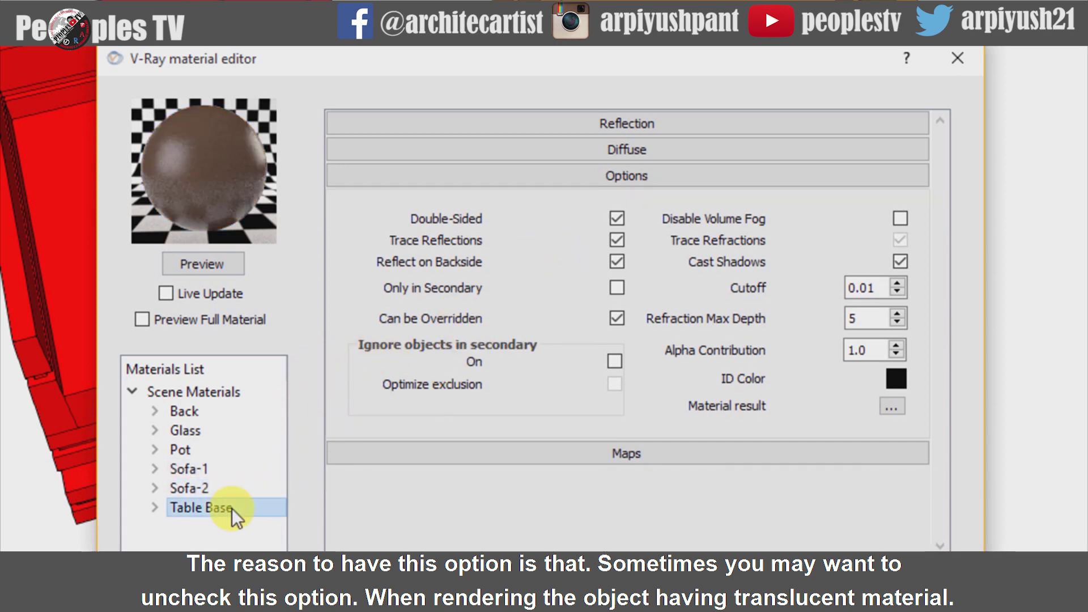
click(617, 219)
click(213, 263)
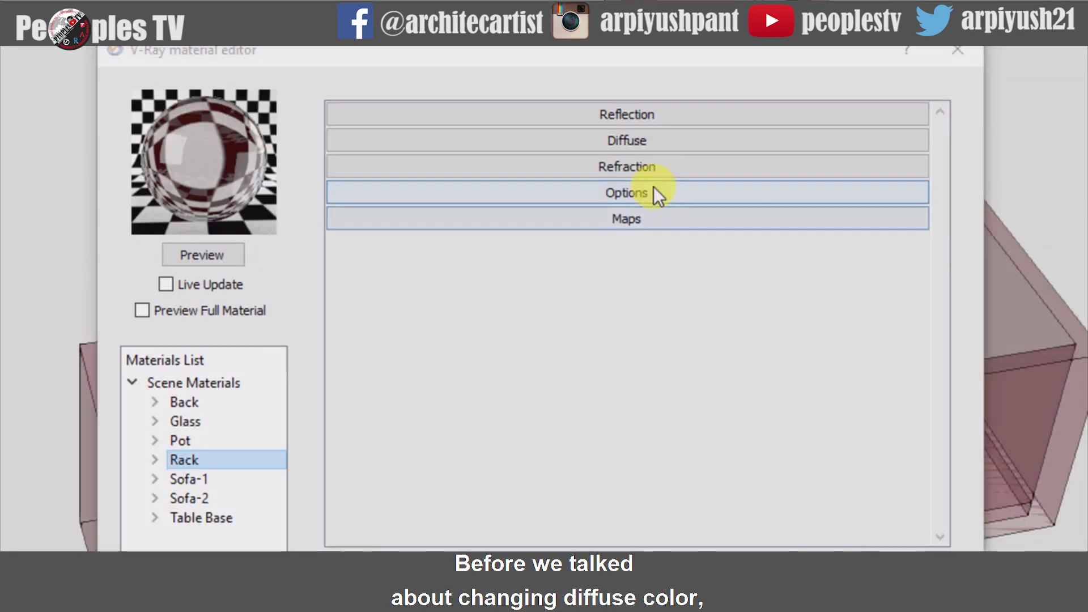
Check the RGB values of the Rack material's diffuse color.
click(661, 145)
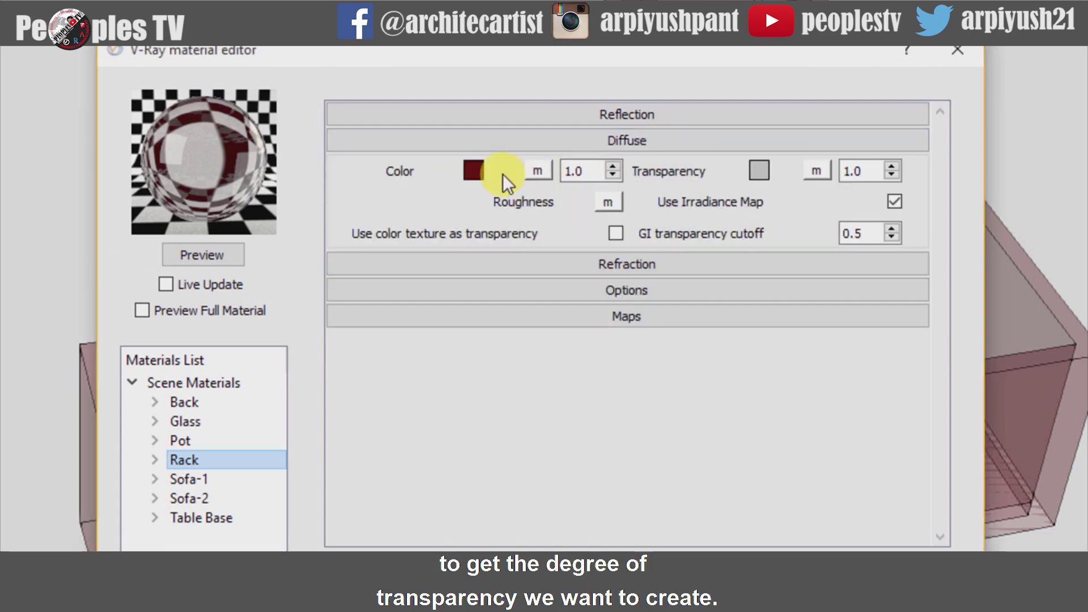
click(474, 169)
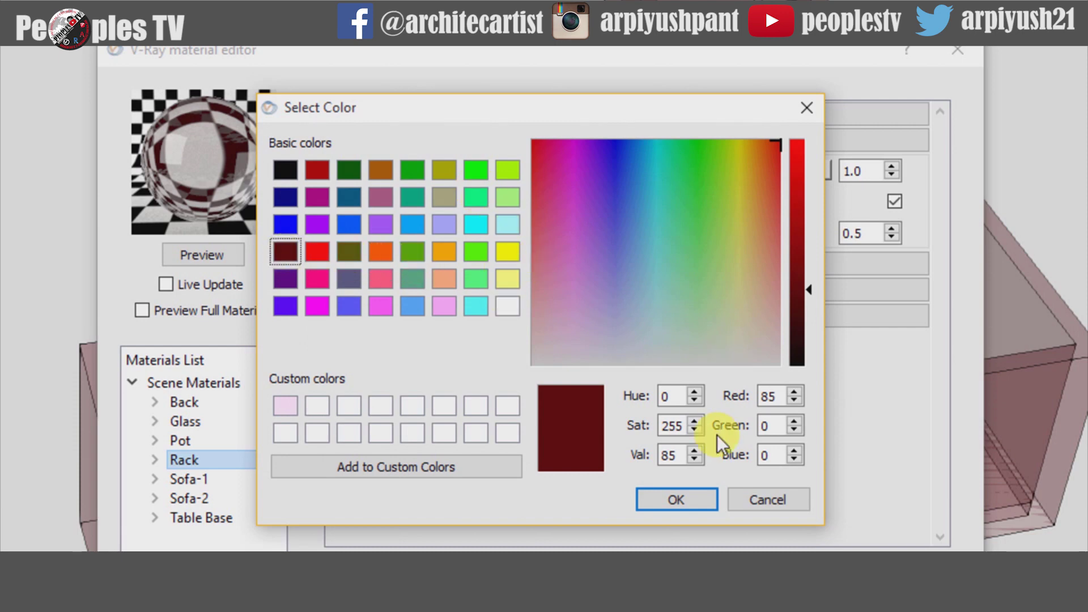
click(683, 494)
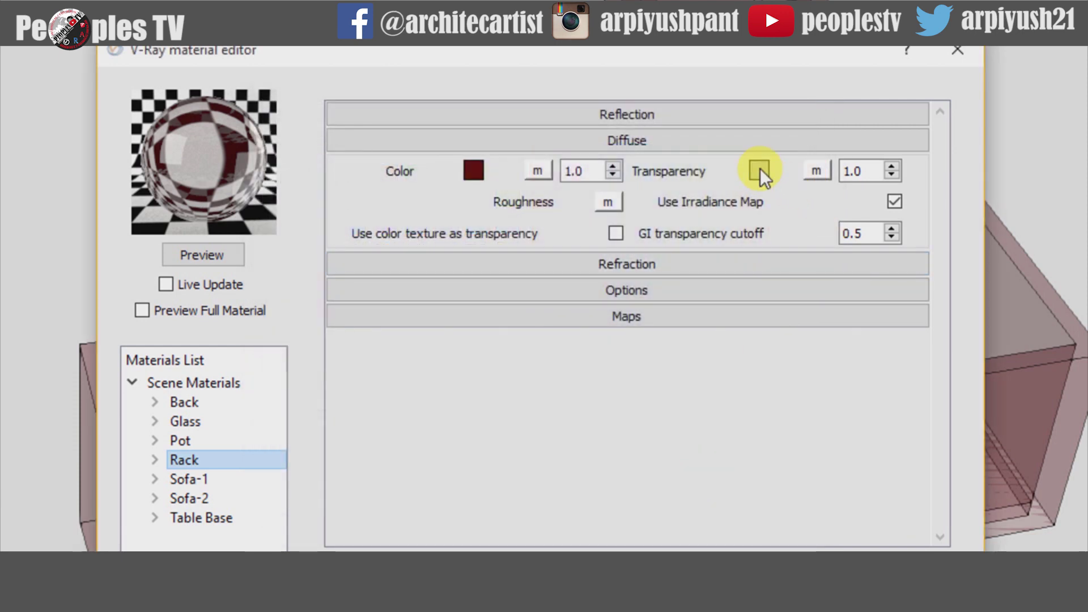
Try white for the Rack material's diffuse transparency, set it to black and refresh the preview.
click(760, 169)
click(508, 305)
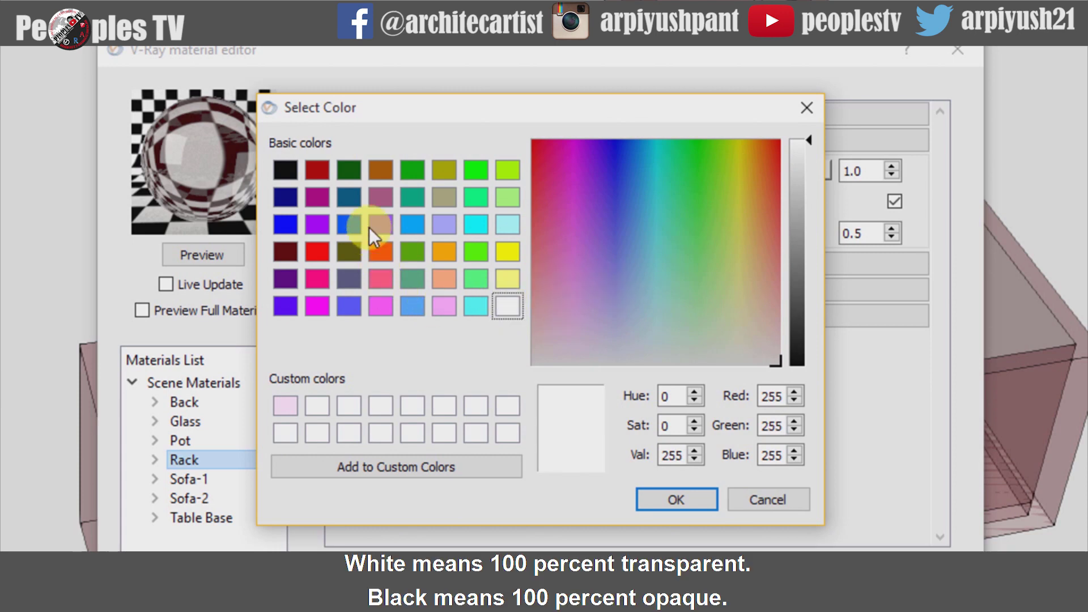
click(293, 174)
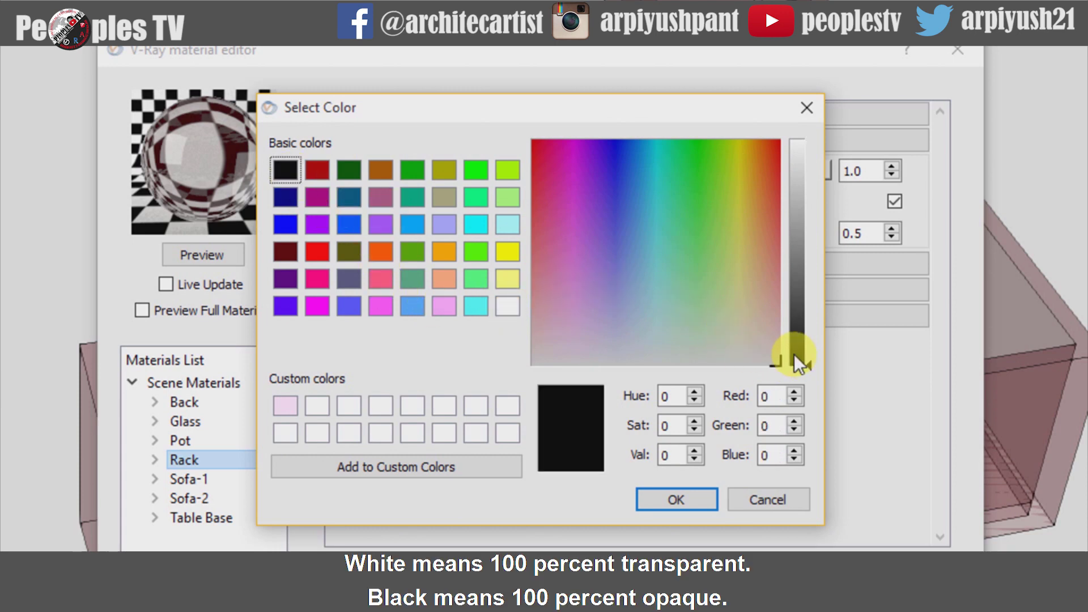
click(698, 498)
click(230, 260)
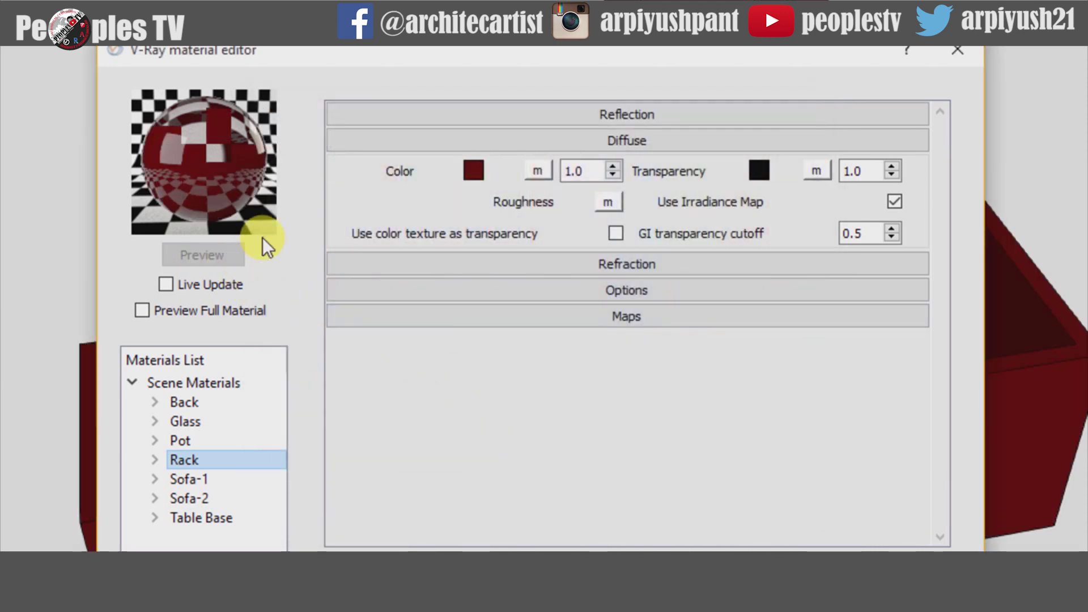
Set the Rack material's diffuse transparency color to grey, RGB 170, 170, 170, and refresh the preview.
click(758, 172)
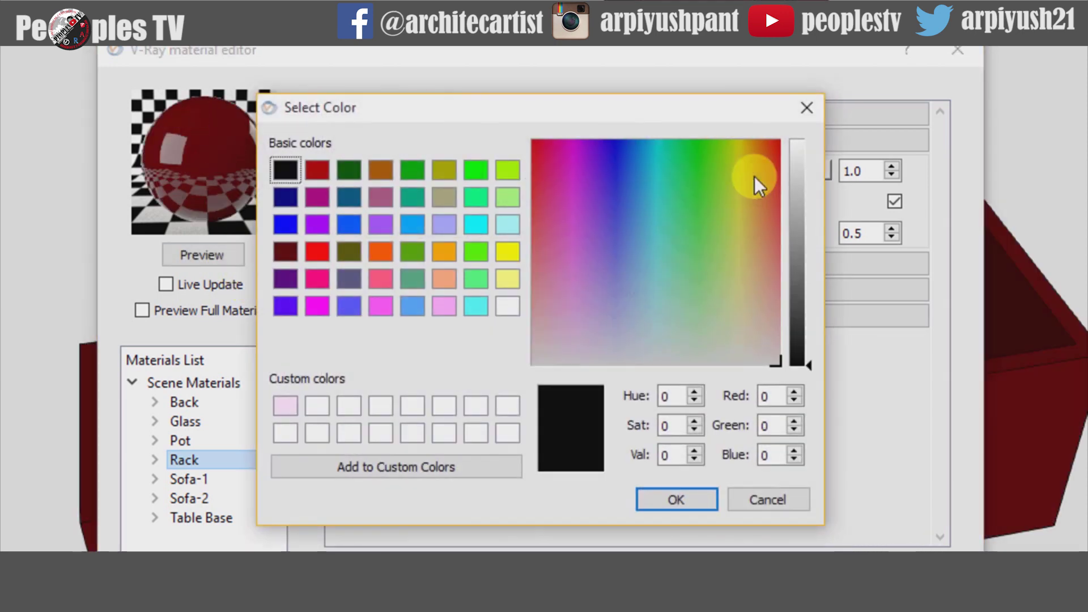
click(794, 216)
click(677, 499)
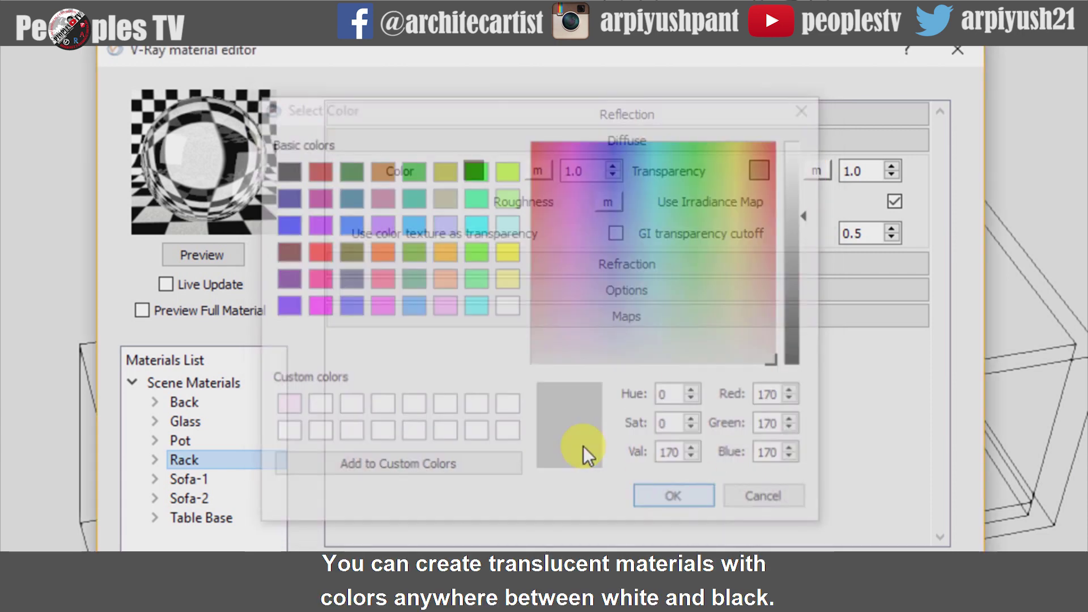
click(241, 253)
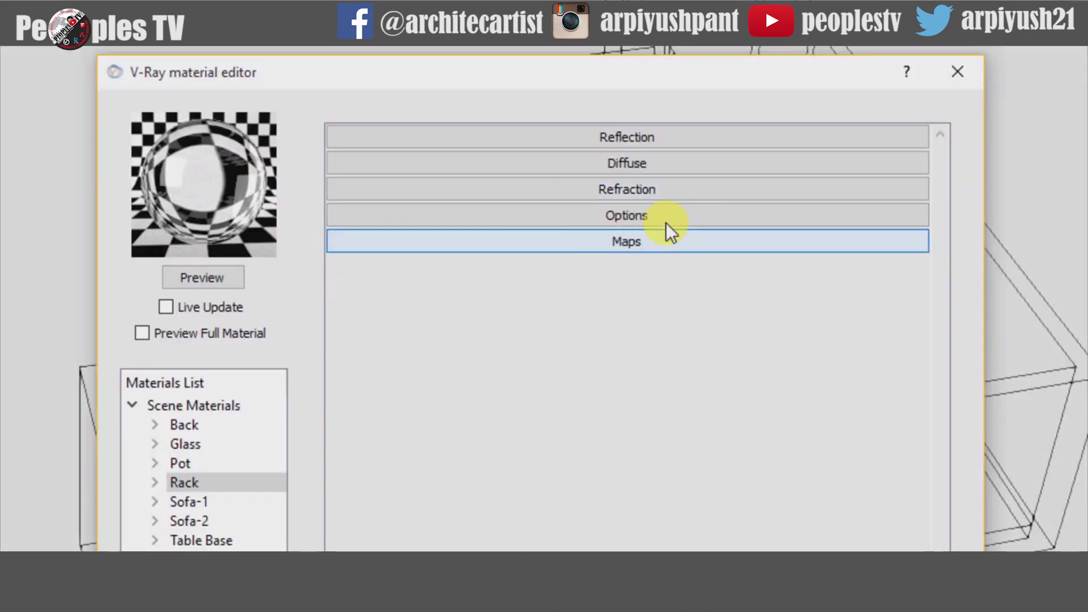
Turn on translucency in the Rack material's refraction layer and open its general options.
click(681, 183)
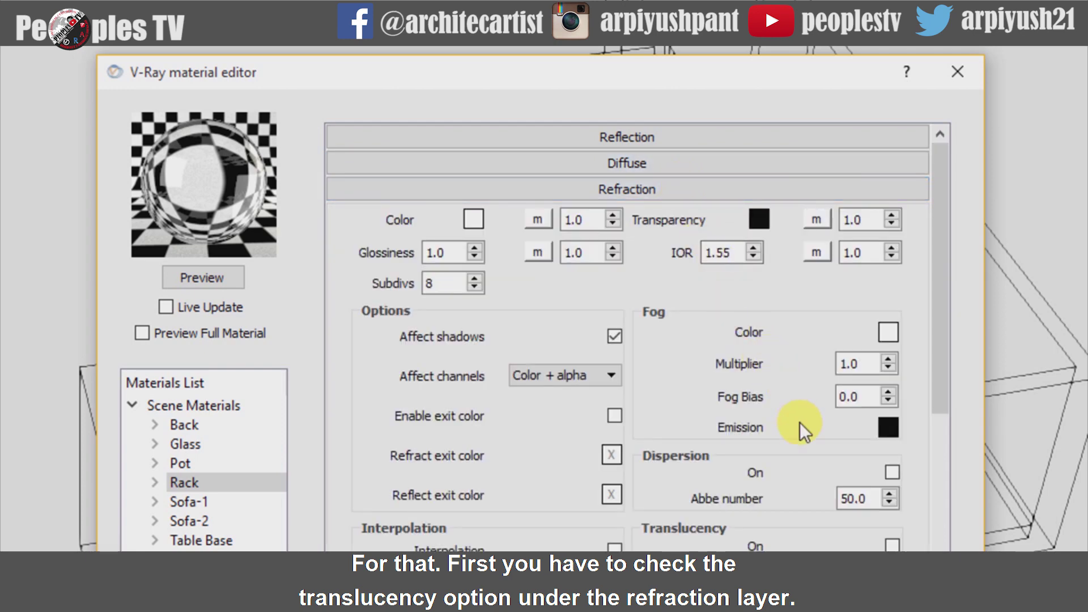
drag(924, 399, 921, 459)
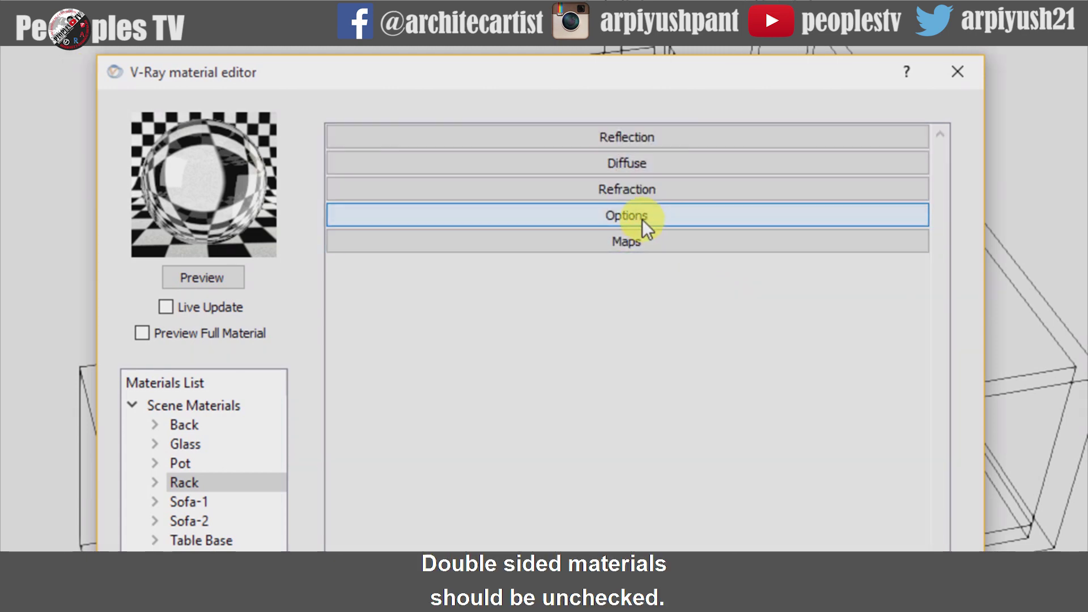
click(642, 219)
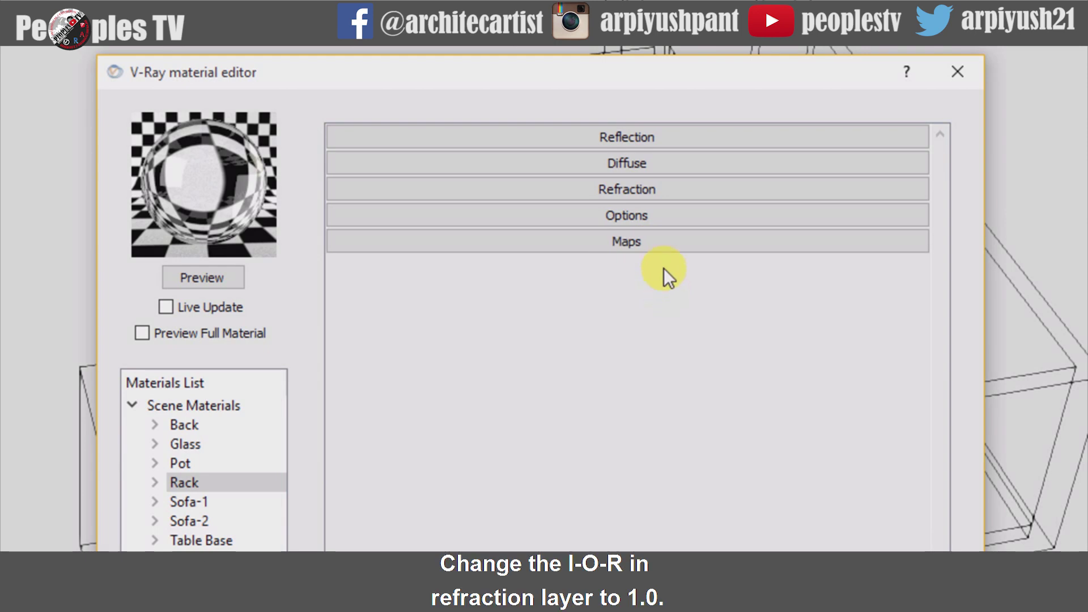
Set the Rack material's refraction IOR to 1.0 and its refraction glossiness to 0.9.
click(662, 195)
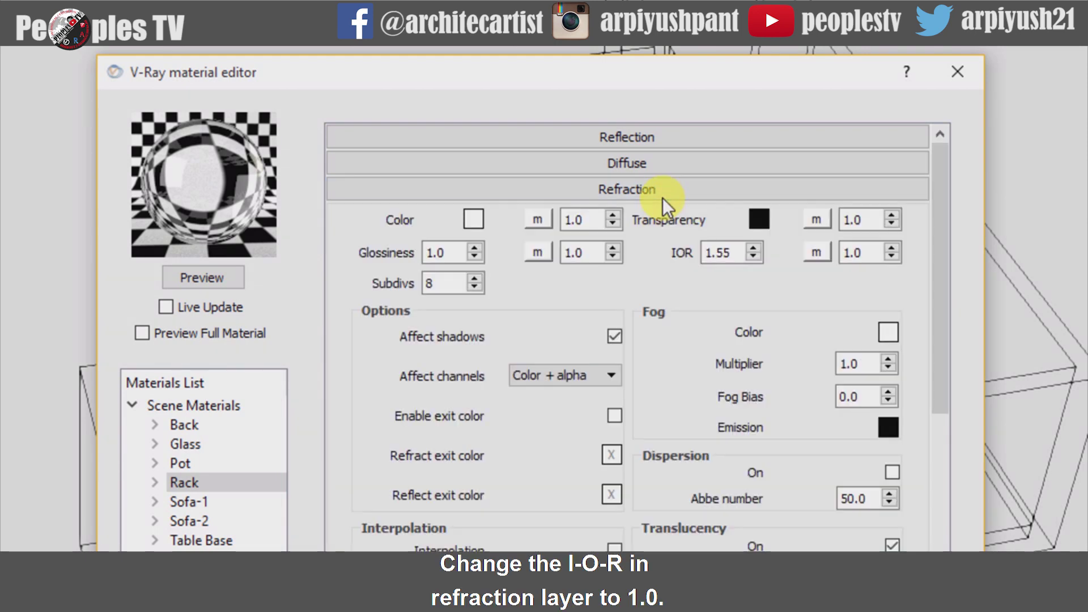
double_click(737, 252)
text(1)
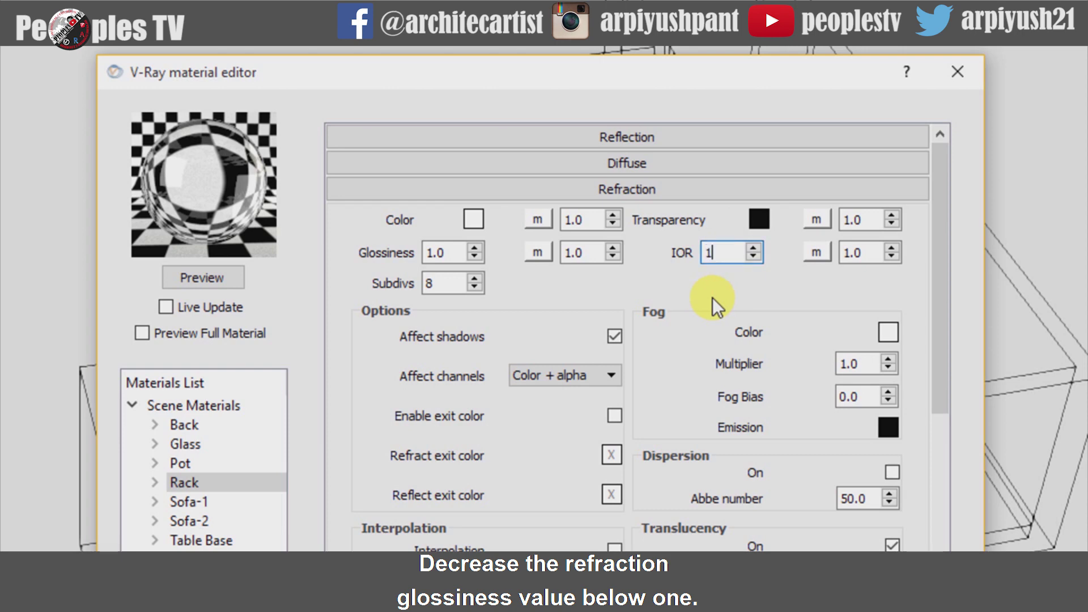
key(Return)
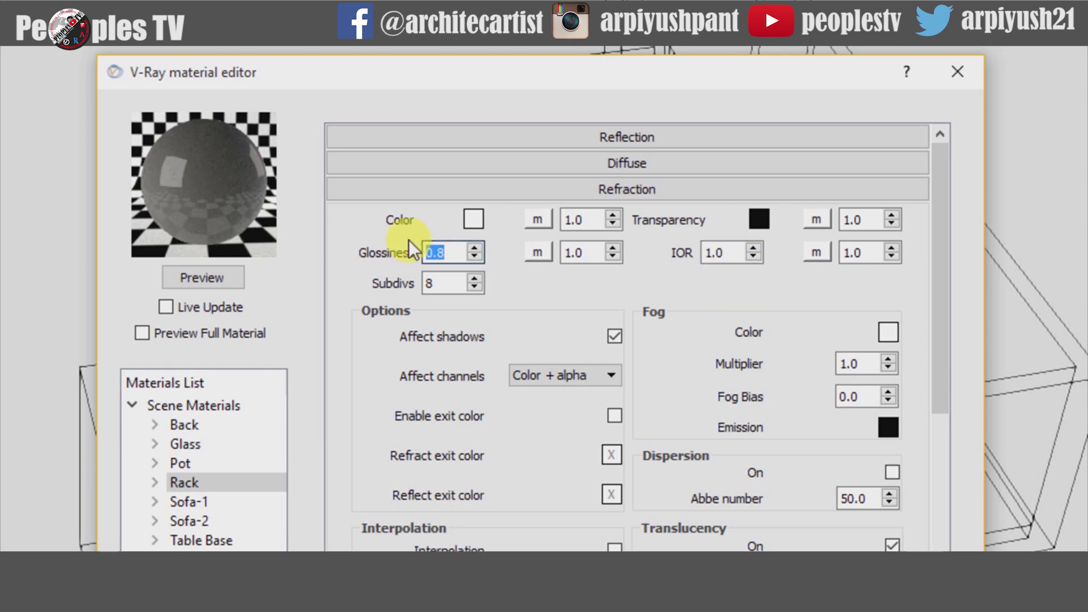
text(.9)
key(Return)
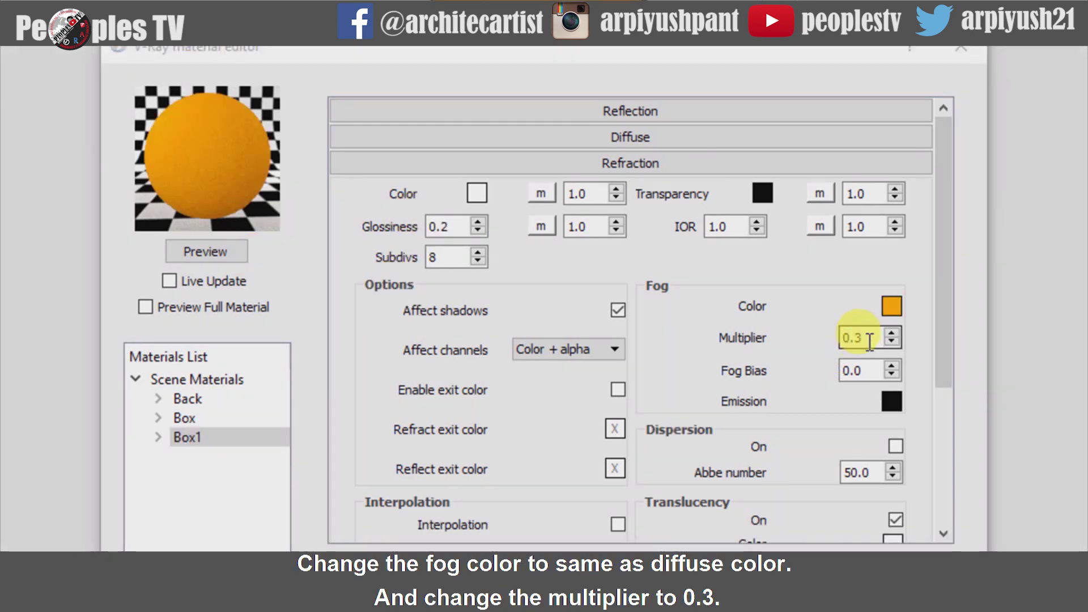
Set the Box1 material's fog multiplier to 0.3 and its general options cutoff to 0.001.
key(Return)
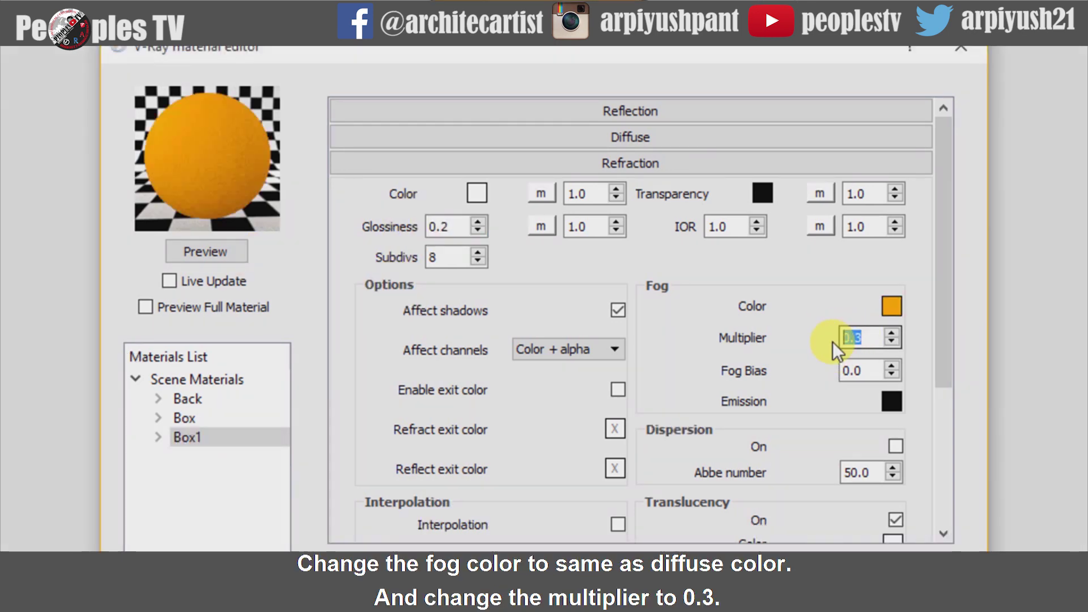
click(862, 338)
drag(924, 324, 925, 456)
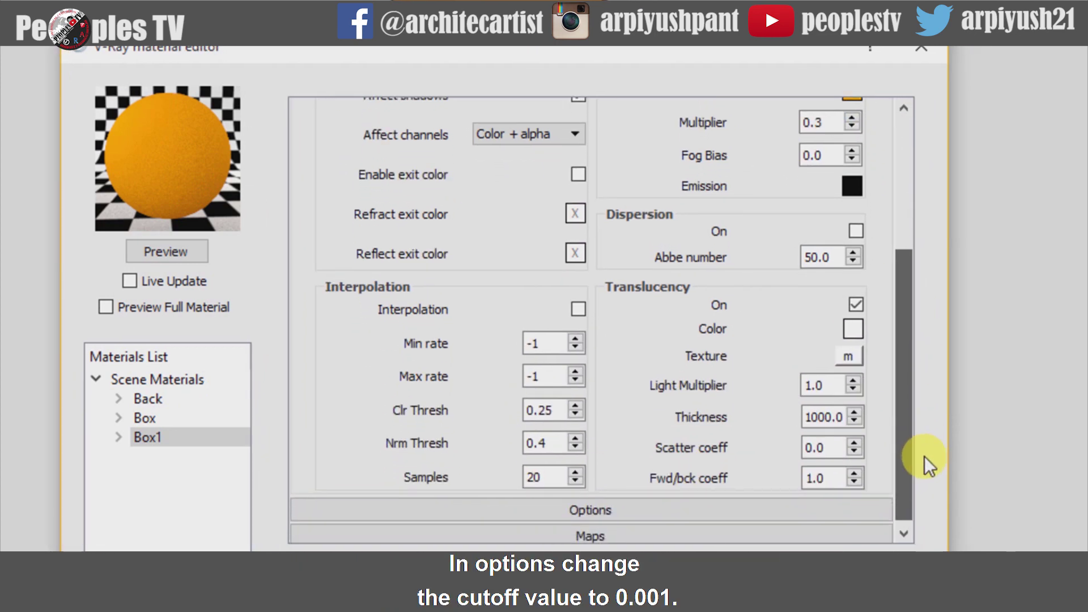
click(590, 511)
click(843, 303)
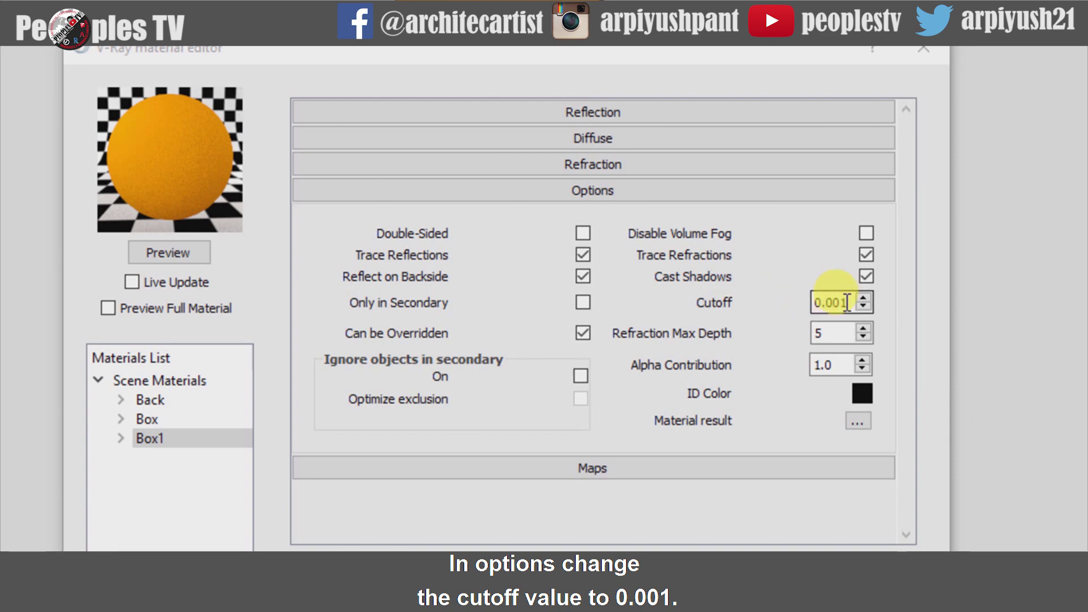
drag(845, 303, 790, 306)
text(0.001)
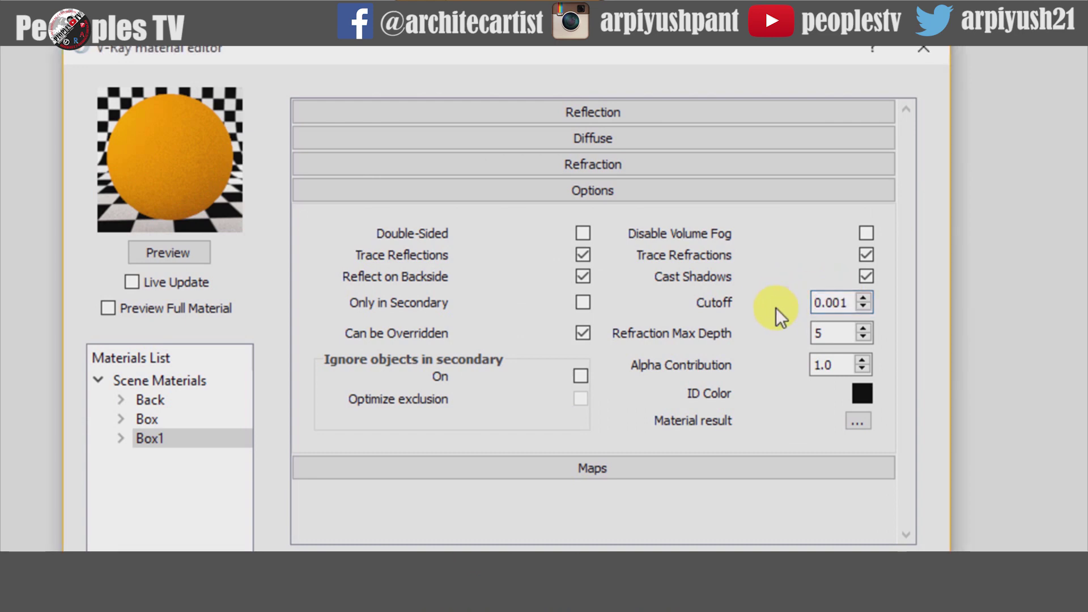